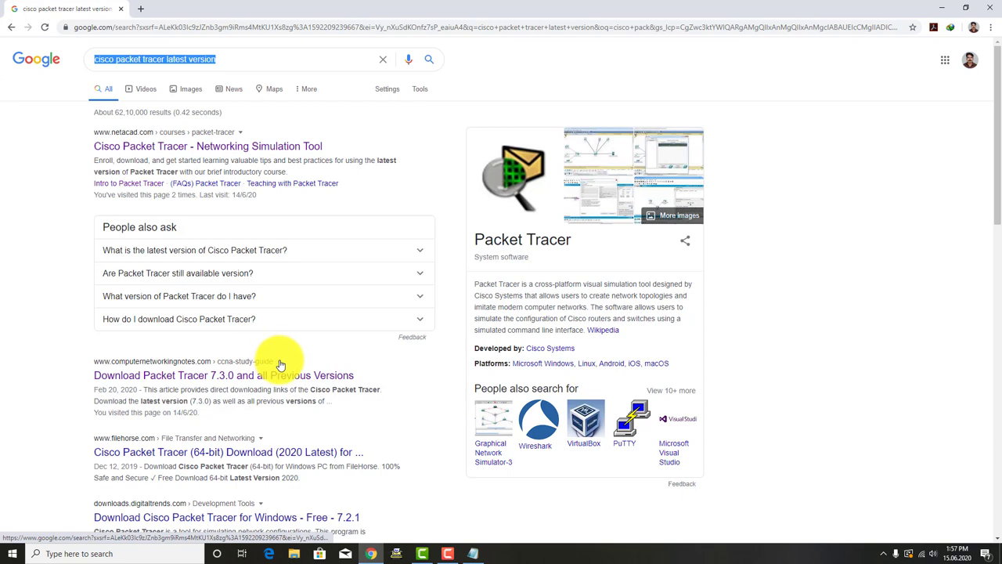
# Step: Open the computernetworkingnotes 'Download Packet Tracer 7.3.0 and all Previous Versions' page
pyautogui.click(280, 365)
pyautogui.click(38, 400)
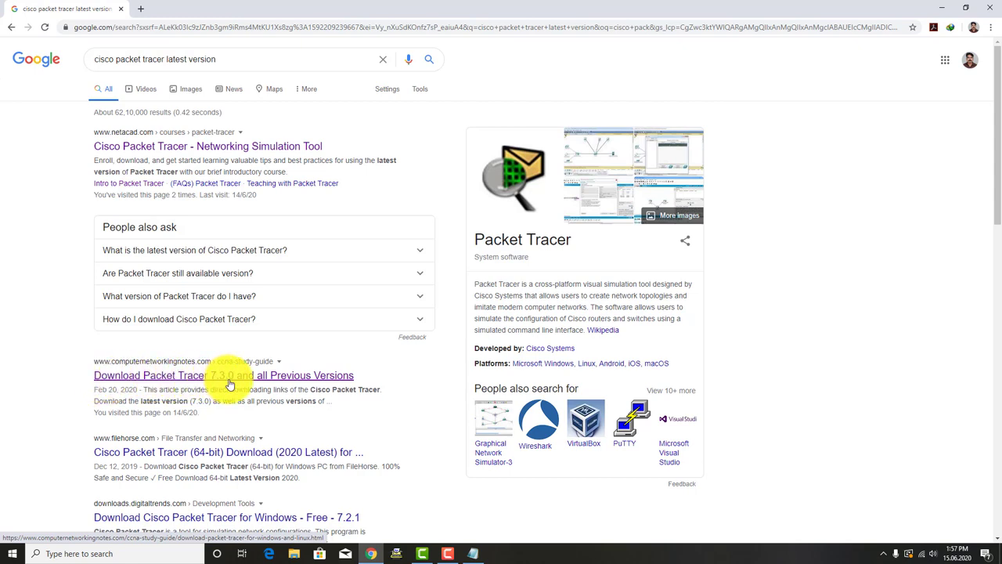
pyautogui.click(298, 380)
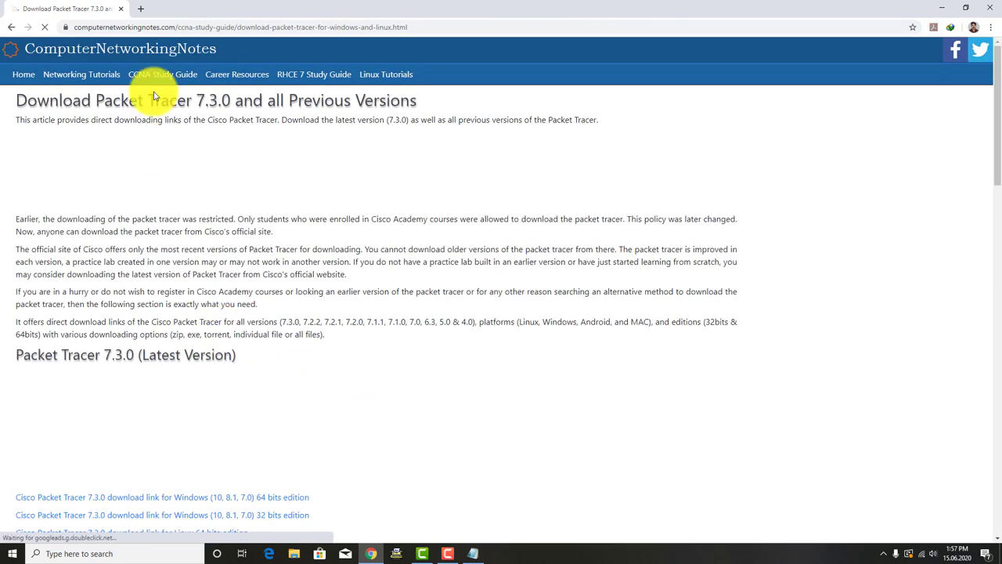
# Step: Copy the download page's web address into the Notepad notes on a new line
pyautogui.click(160, 28)
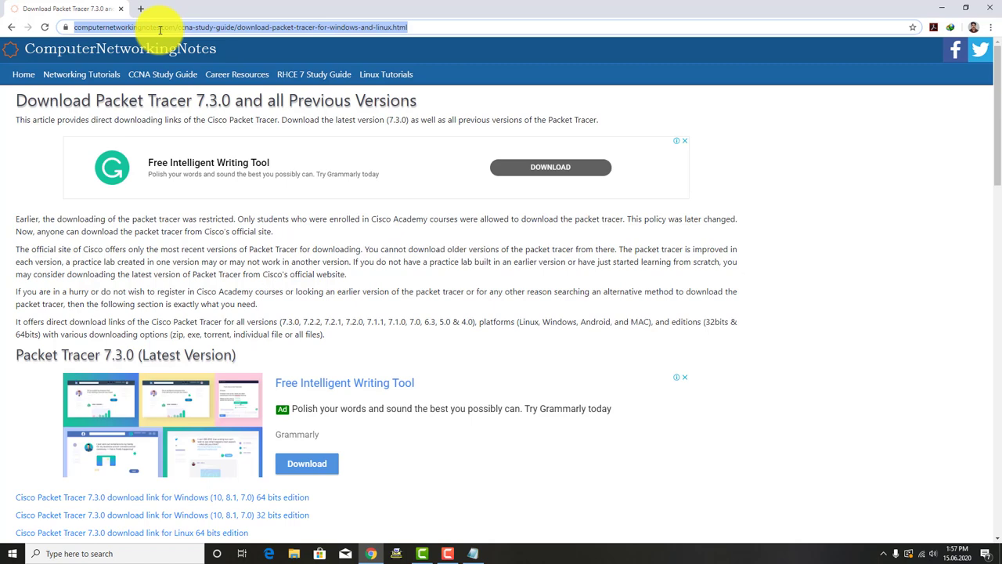
pyautogui.hotkey('ctrl', 'c')
pyautogui.hotkey('alt', 'Tab')
pyautogui.hotkey('ctrl', 'v')
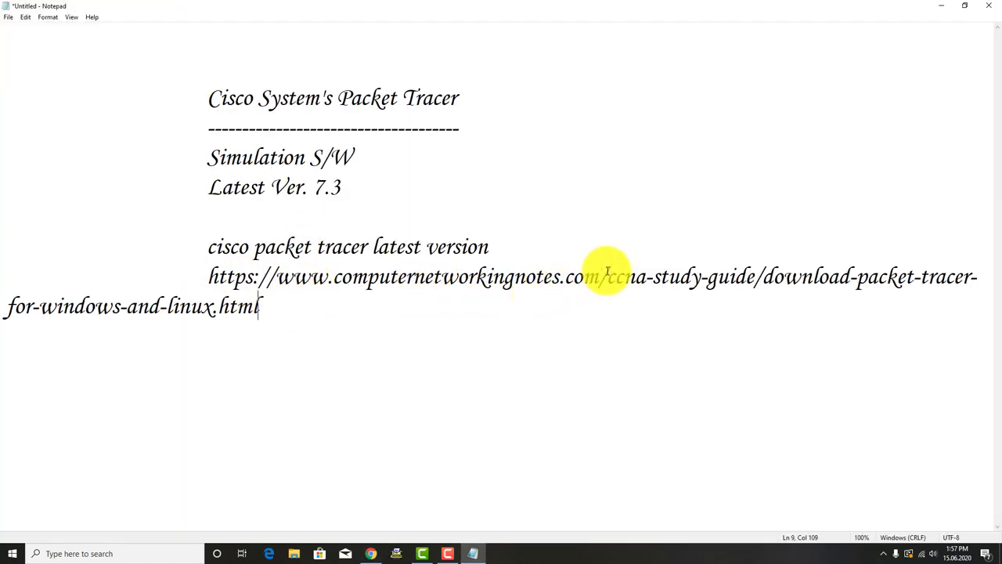
pyautogui.moveTo(607, 276); pyautogui.dragTo(607, 299)
pyautogui.press('Delete')
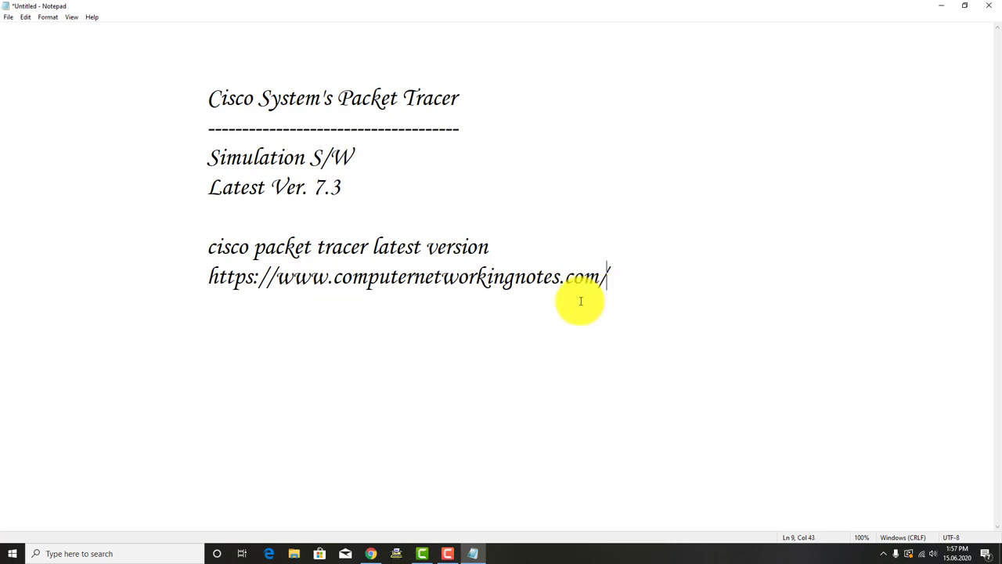
pyautogui.moveTo(275, 278); pyautogui.dragTo(571, 285)
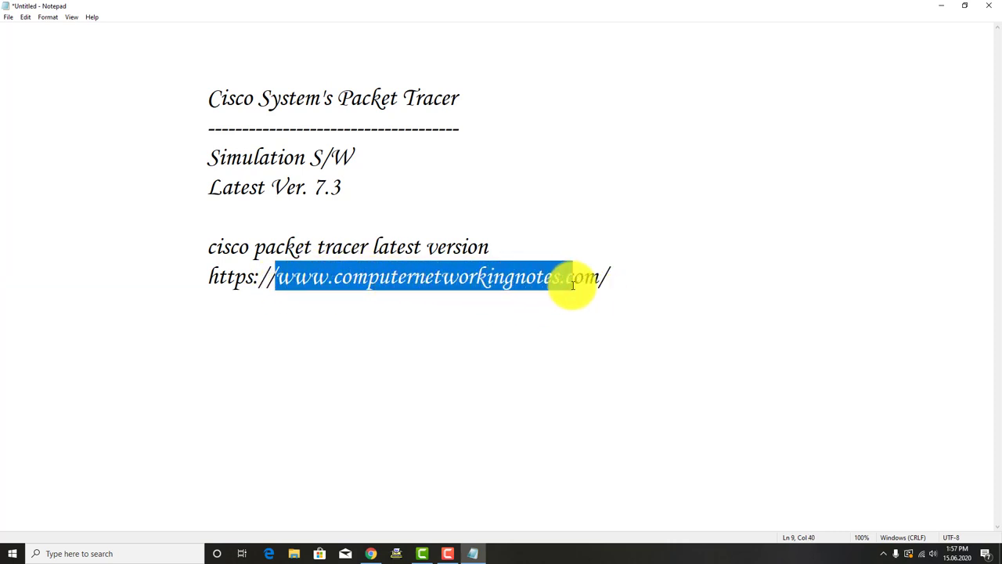
pyautogui.click(621, 280)
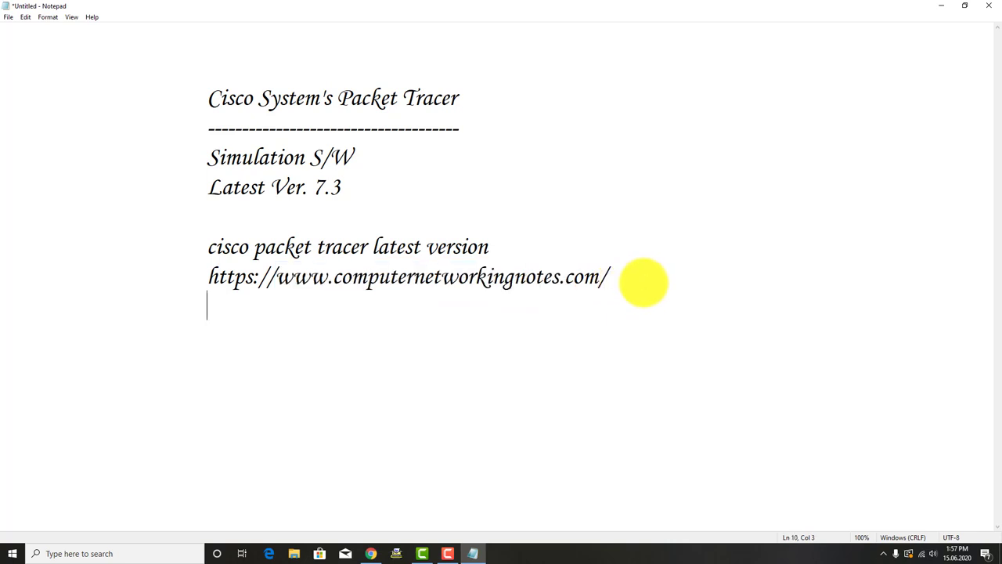
pyautogui.hotkey('alt', 'Tab')
pyautogui.scroll(-1, 356, 221)
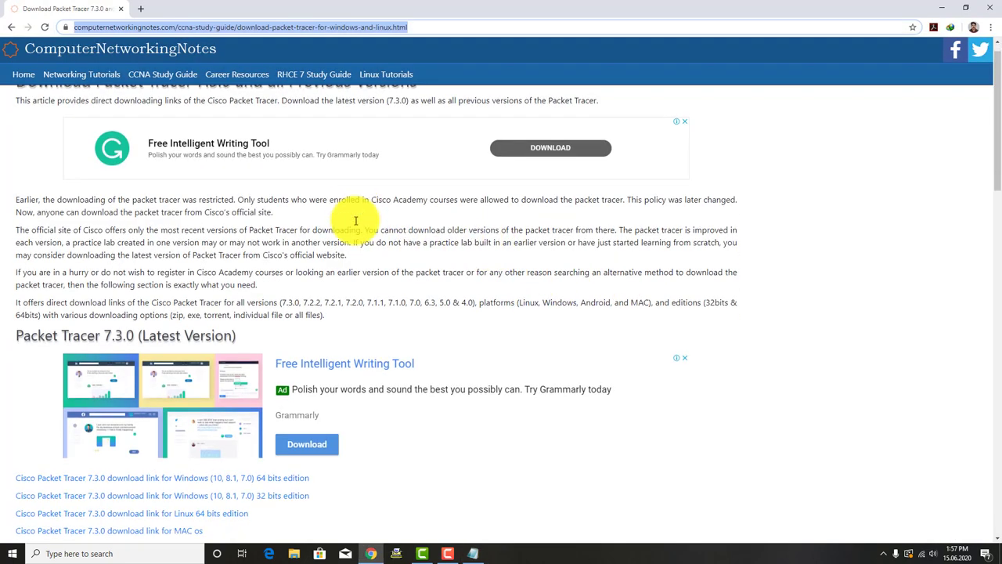
# Step: Scroll down and start the Cisco Packet Tracer 7.3.0 Windows 64-bit download
pyautogui.scroll(-2, 356, 221)
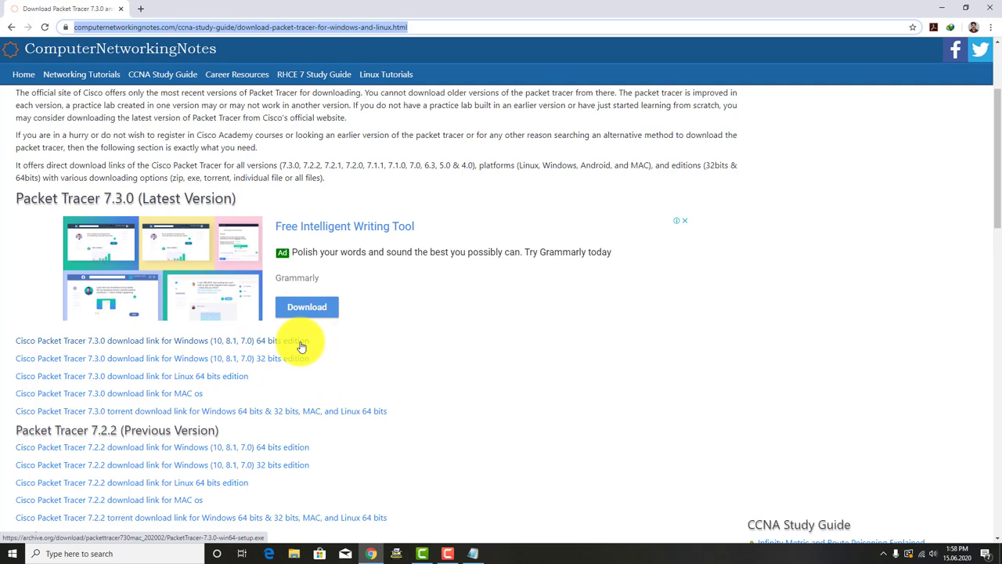
pyautogui.click(301, 346)
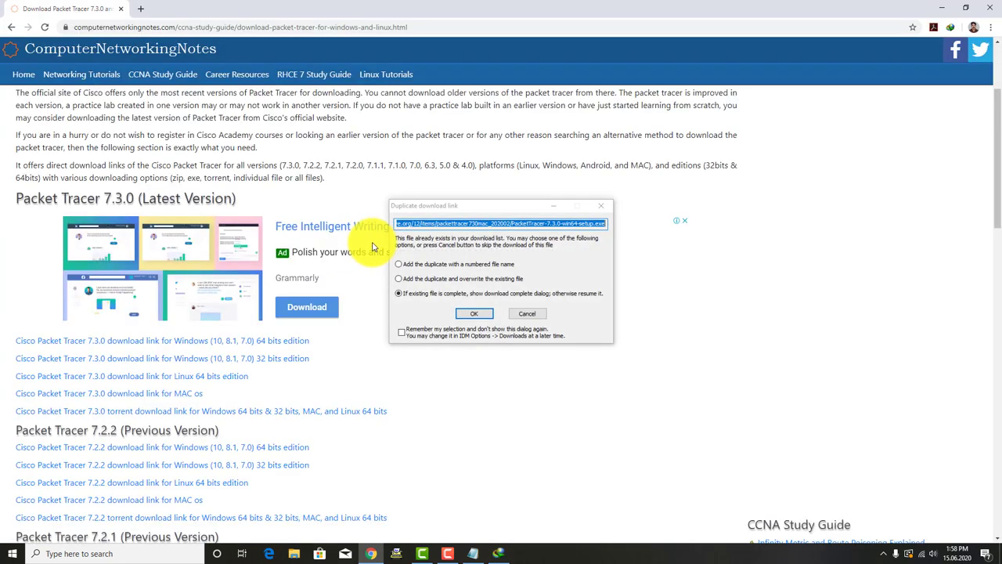
# Step: Confirm PacketTracer-7.3.0-win64-setup.exe is fully downloaded (146.88 MB) and open its Downloads folder
pyautogui.moveTo(443, 205); pyautogui.dragTo(468, 280)
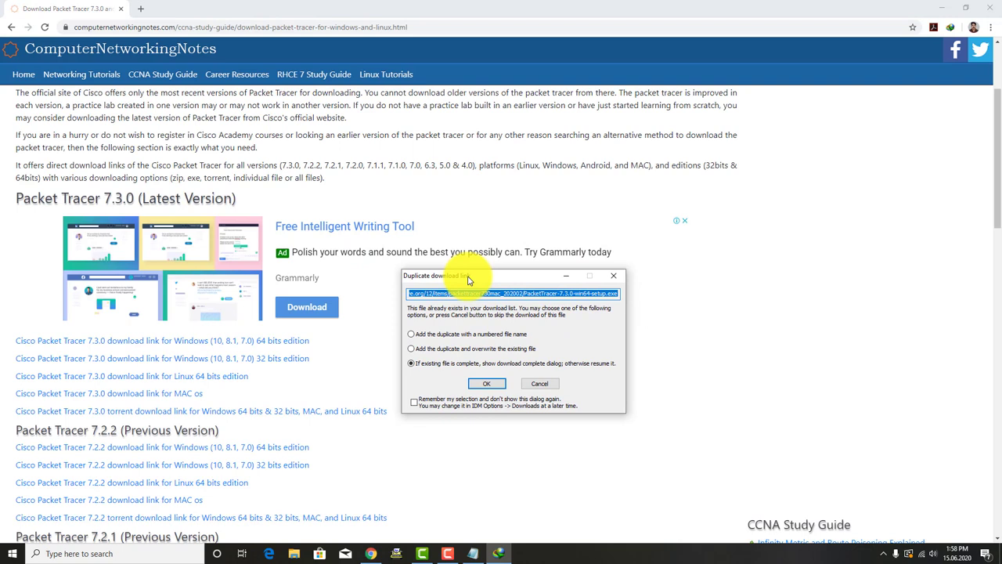
pyautogui.click(433, 367)
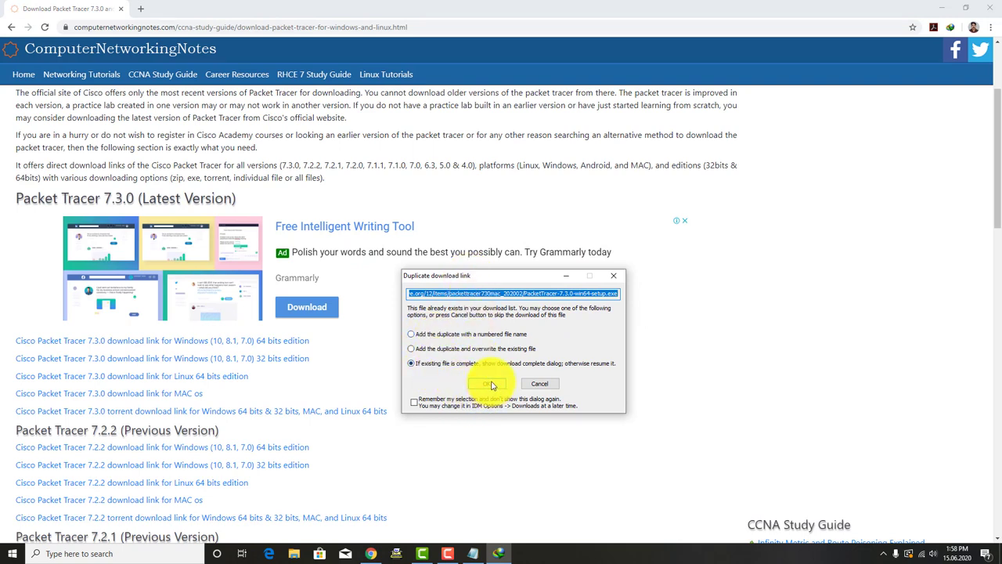
pyautogui.click(490, 384)
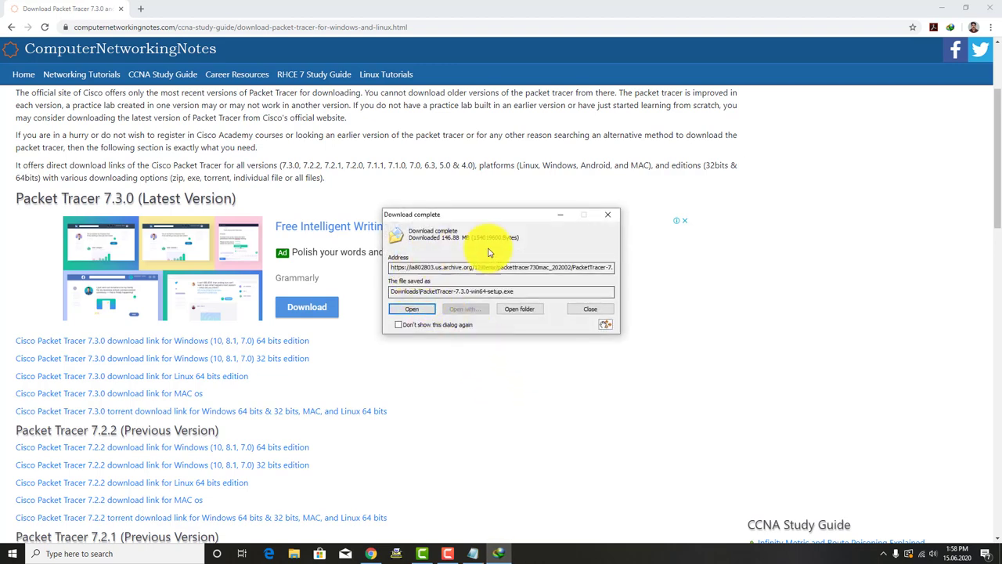
pyautogui.moveTo(448, 217); pyautogui.dragTo(447, 243)
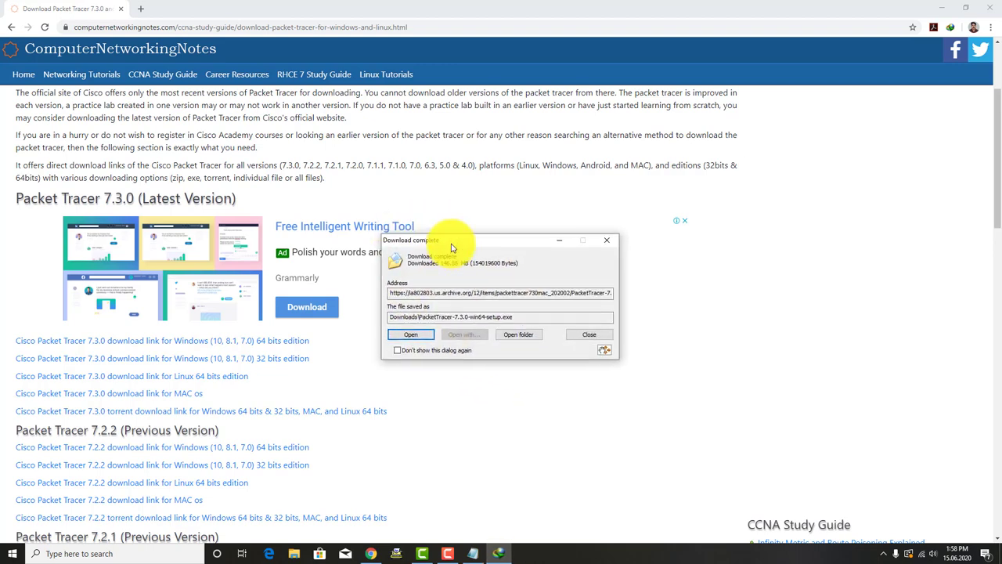
pyautogui.click(518, 335)
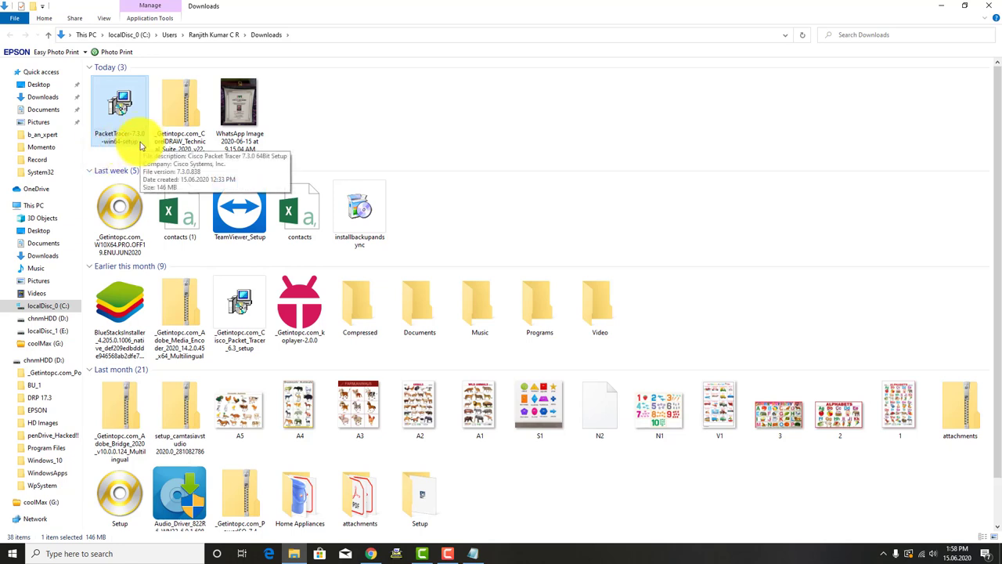
# Step: Check the PacketTracer-7.3.0-win64-setup installer's 146 MB size in its Properties window
pyautogui.rightClick(123, 131)
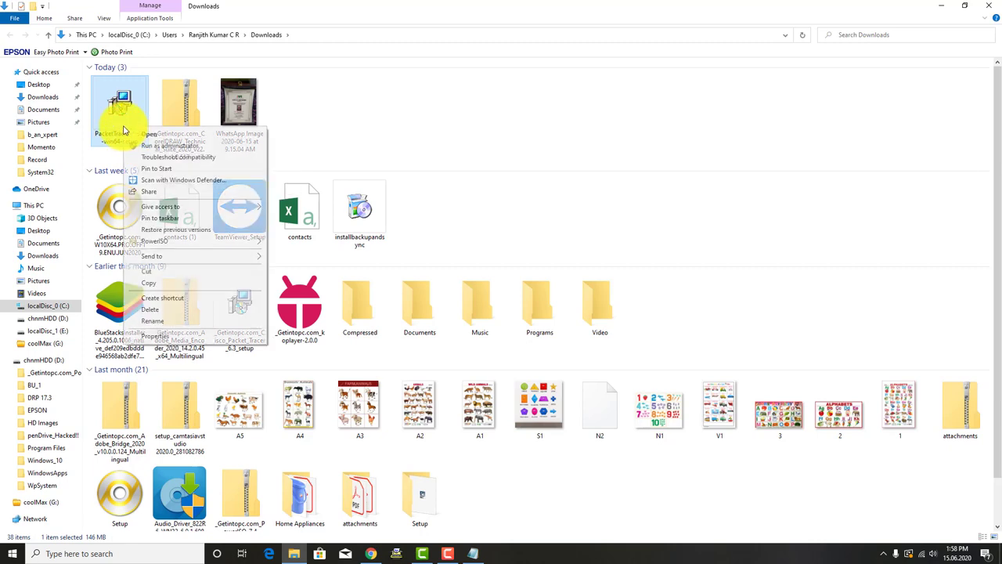
pyautogui.click(145, 337)
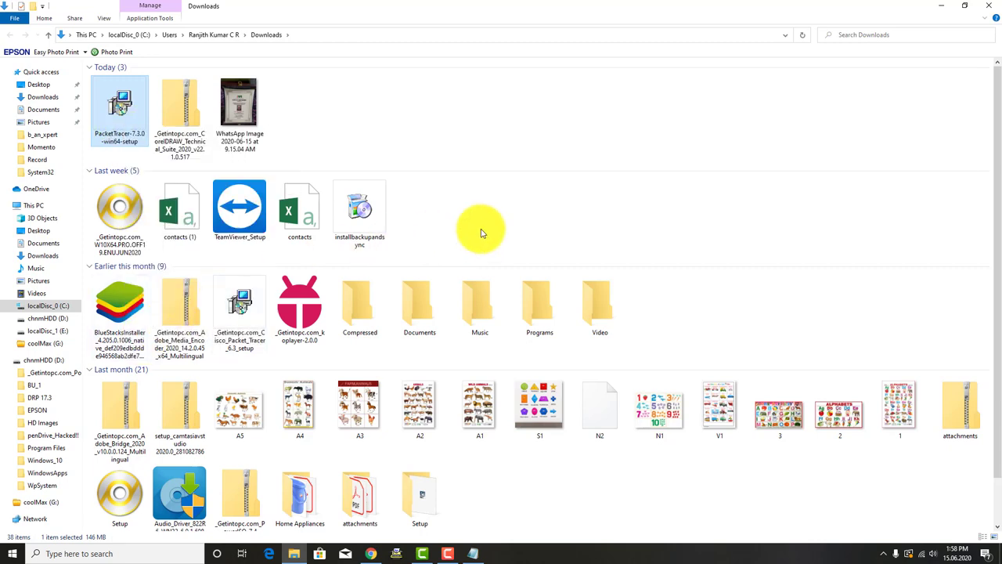
pyautogui.moveTo(237, 131); pyautogui.dragTo(480, 123)
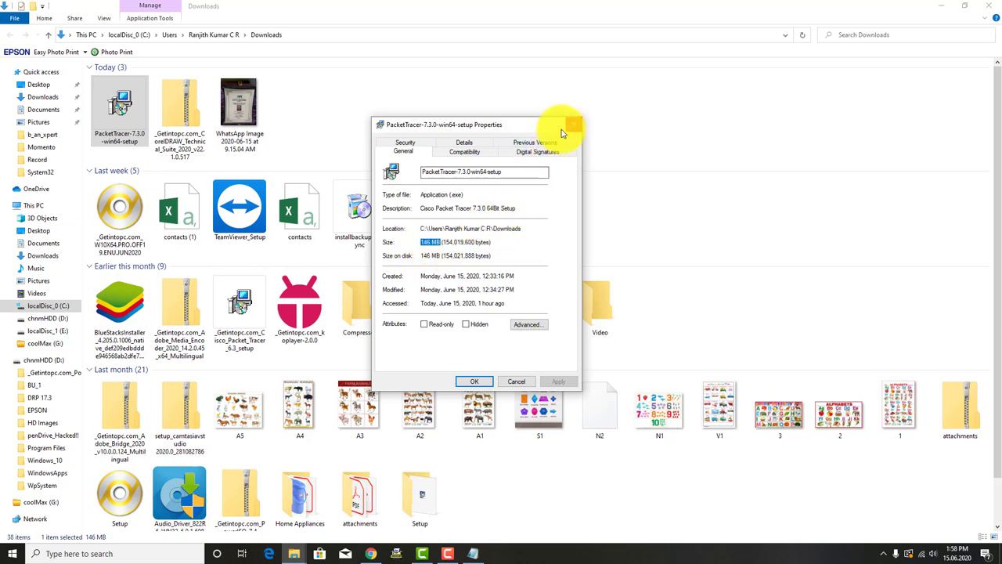
pyautogui.moveTo(559, 130); pyautogui.dragTo(569, 151)
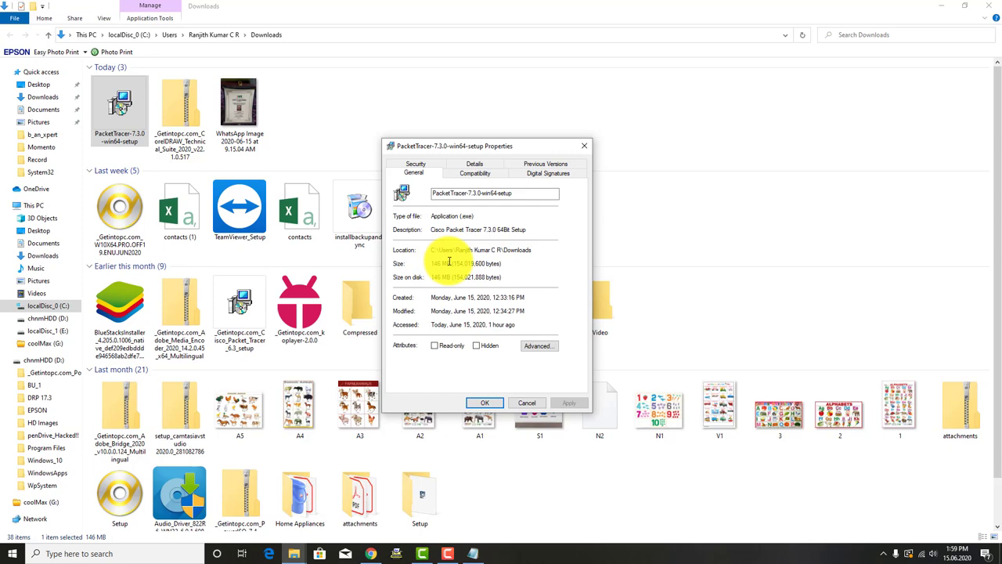
pyautogui.moveTo(552, 148); pyautogui.dragTo(496, 142)
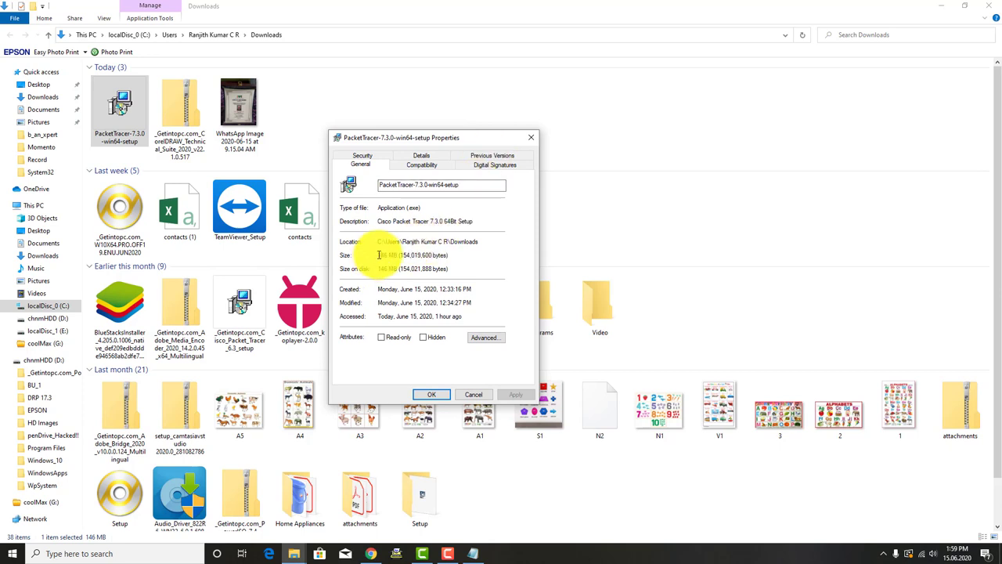
pyautogui.click(531, 137)
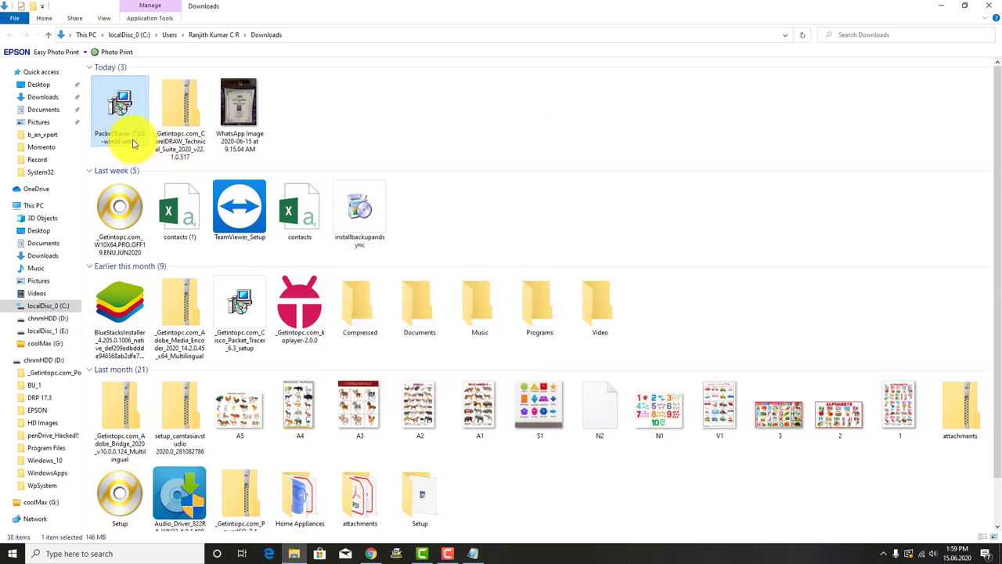
# Step: Launch the Cisco Packet Tracer 7.3.0 64Bit installer
pyautogui.moveTo(133, 143)
pyautogui.rightClick(133, 143)
pyautogui.click(149, 158)
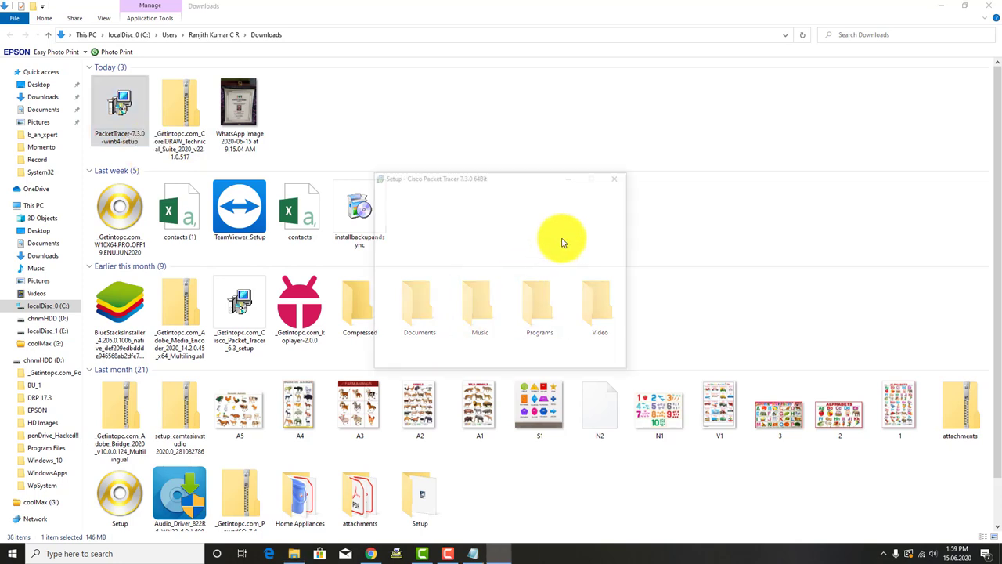
# Step: Accept the licence, keep the default folder, Start Menu folder and shortcuts, and install
pyautogui.click(397, 328)
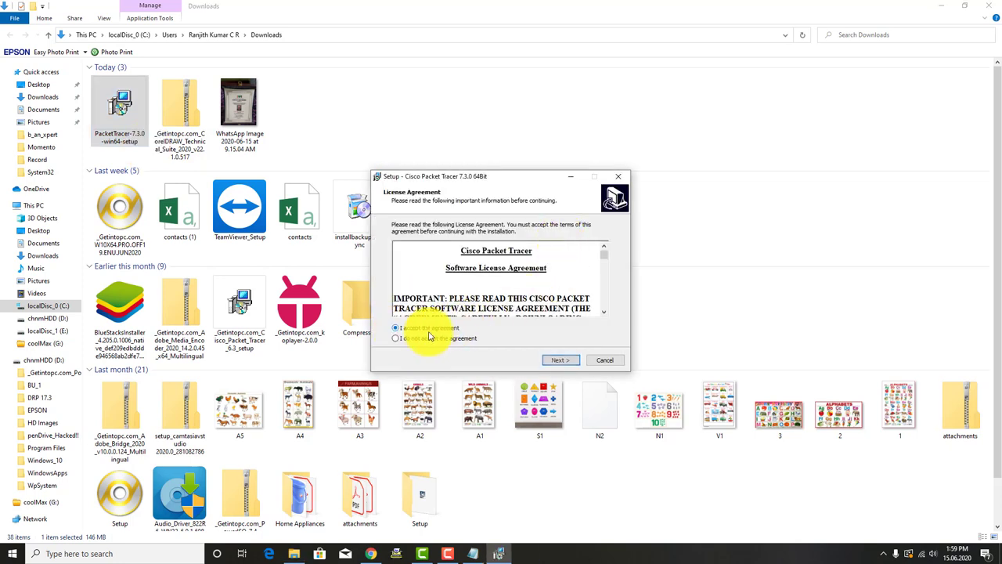
pyautogui.click(564, 360)
pyautogui.click(559, 362)
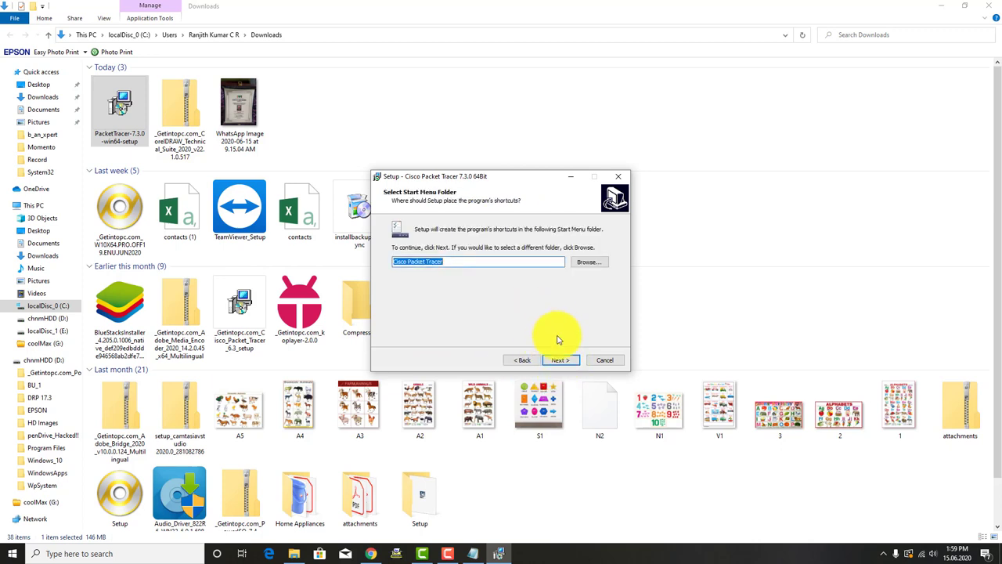
pyautogui.click(559, 360)
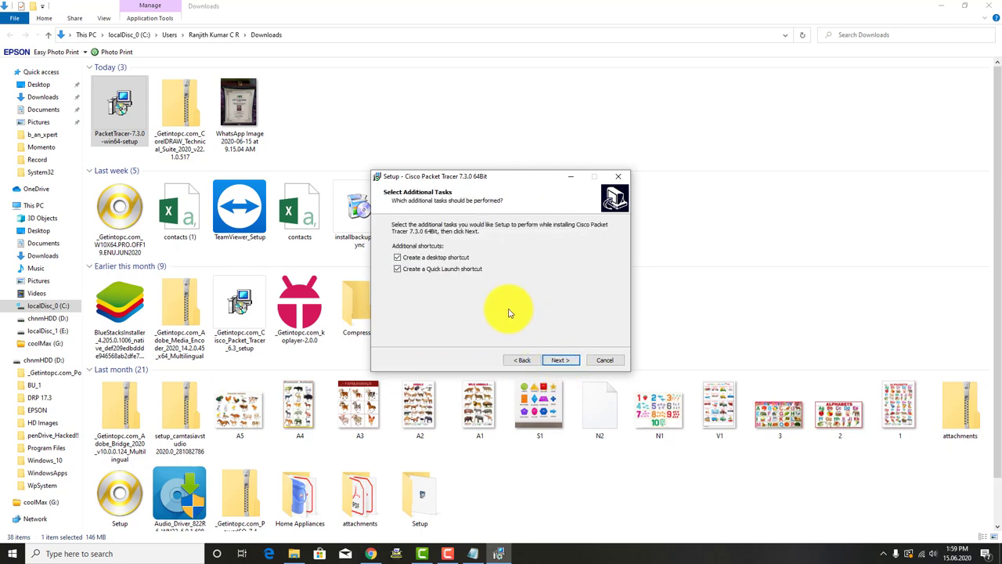
pyautogui.click(573, 362)
pyautogui.click(559, 360)
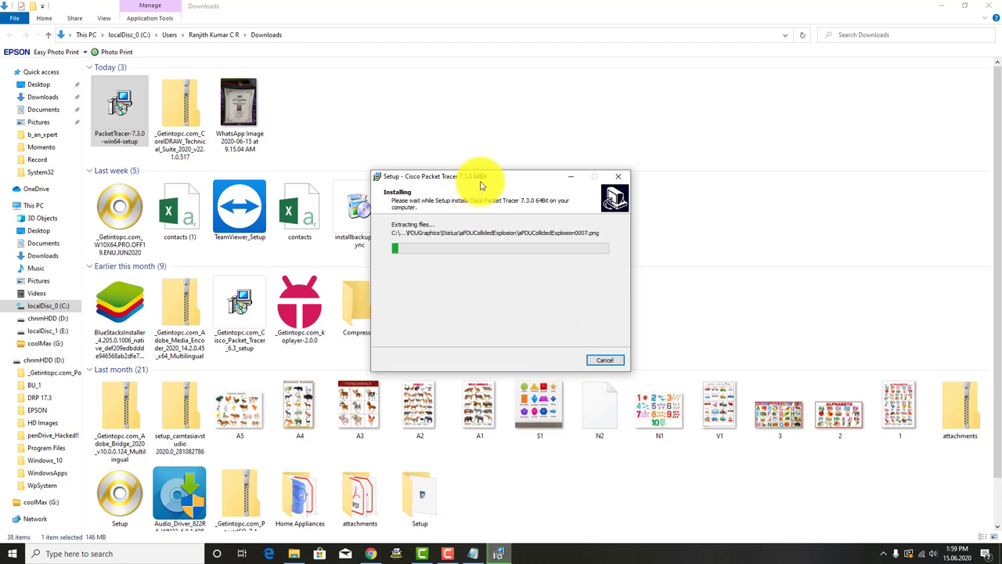
# Step: Move the setup window aside while files extract, until the cscoptlogo177x111.jpg read-only error appears
pyautogui.moveTo(486, 180); pyautogui.dragTo(616, 209)
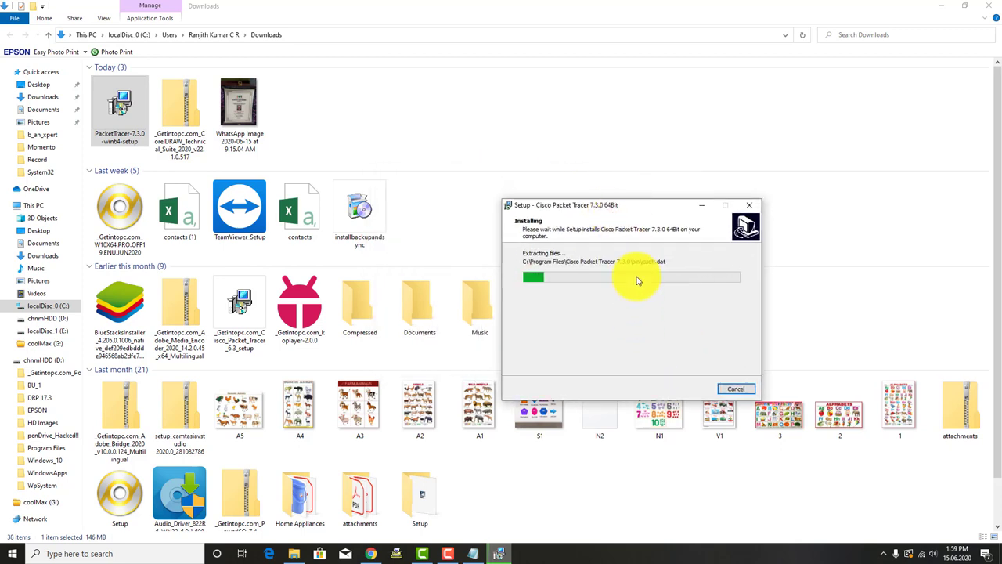
pyautogui.moveTo(639, 208); pyautogui.dragTo(654, 150)
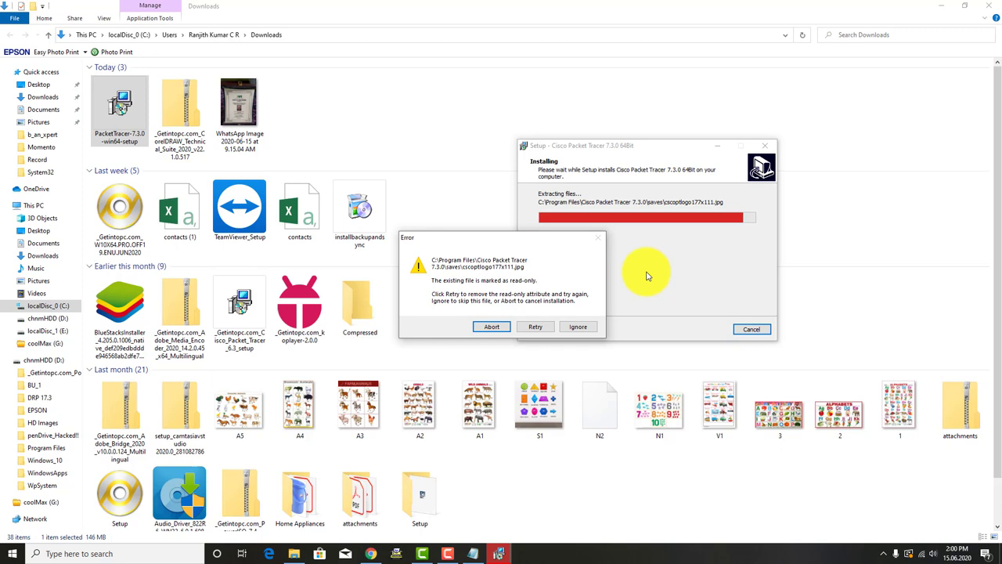
# Step: Ignore each read-only saves file error (asa_acl_nat.pkt, hr-wireless-ap.pkt, etc.), then abort the installation
pyautogui.moveTo(551, 241); pyautogui.dragTo(571, 294)
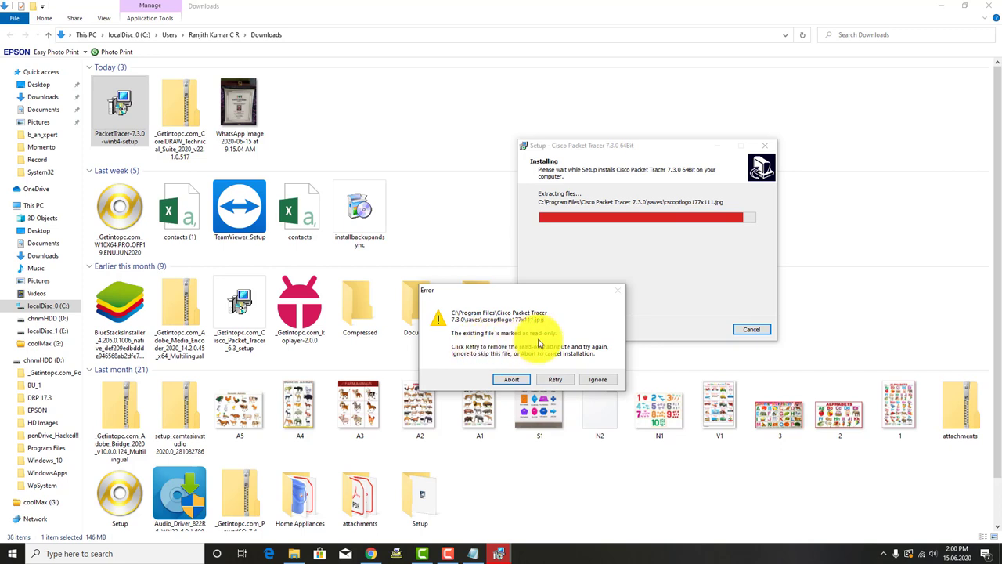
pyautogui.moveTo(540, 290); pyautogui.dragTo(560, 270)
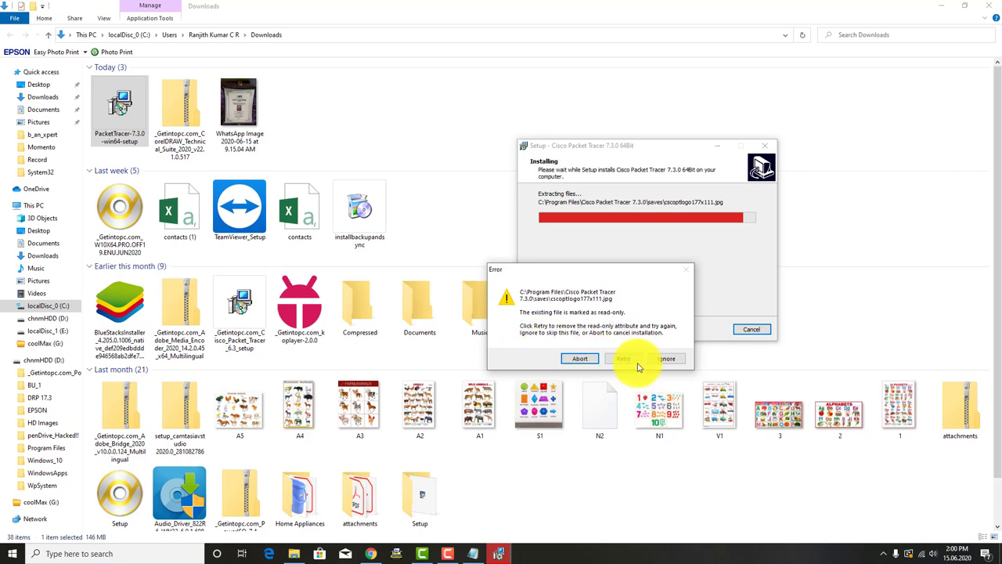
pyautogui.click(663, 359)
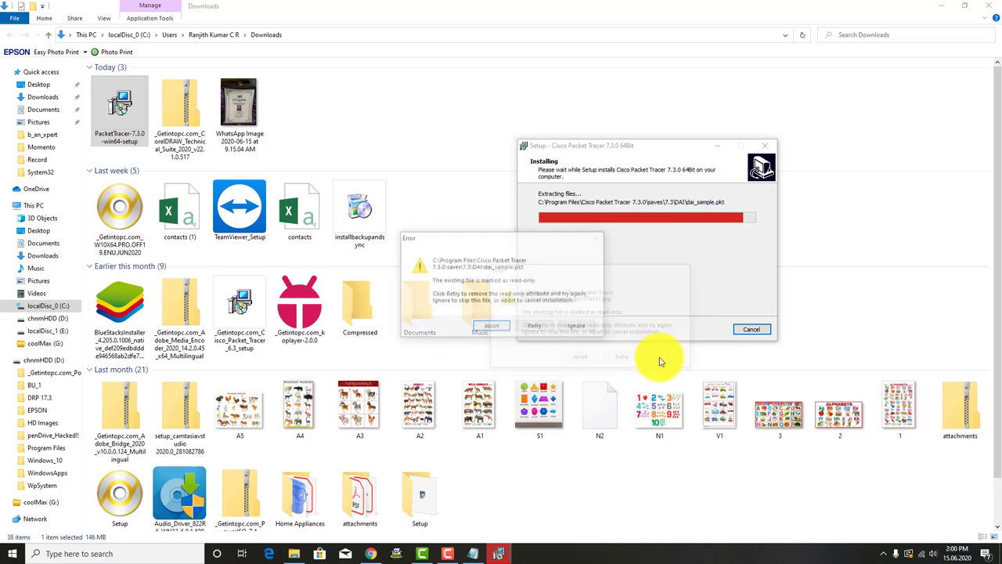
pyautogui.click(584, 329)
pyautogui.click(580, 329)
pyautogui.click(580, 328)
pyautogui.click(581, 329)
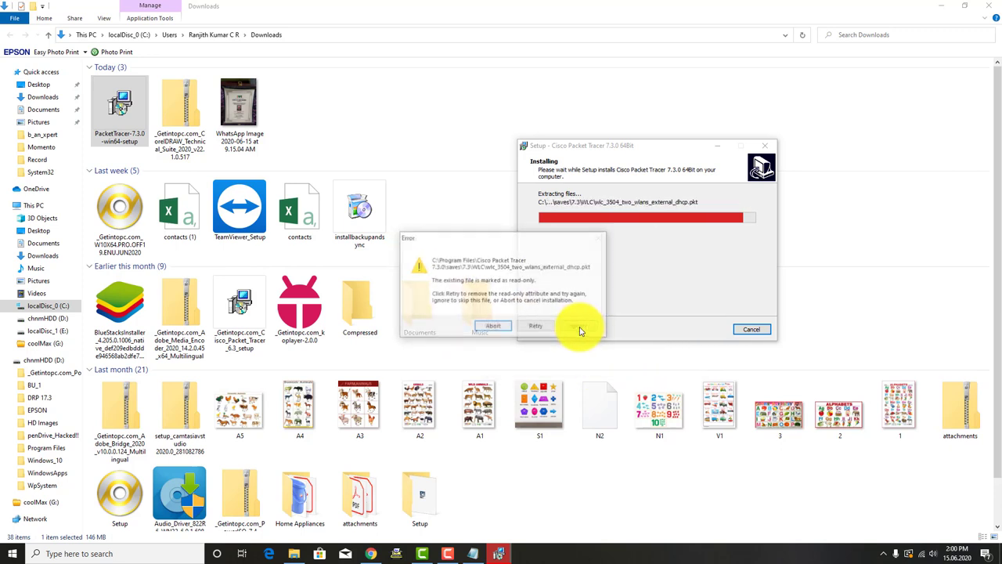
pyautogui.click(580, 329)
pyautogui.click(580, 329)
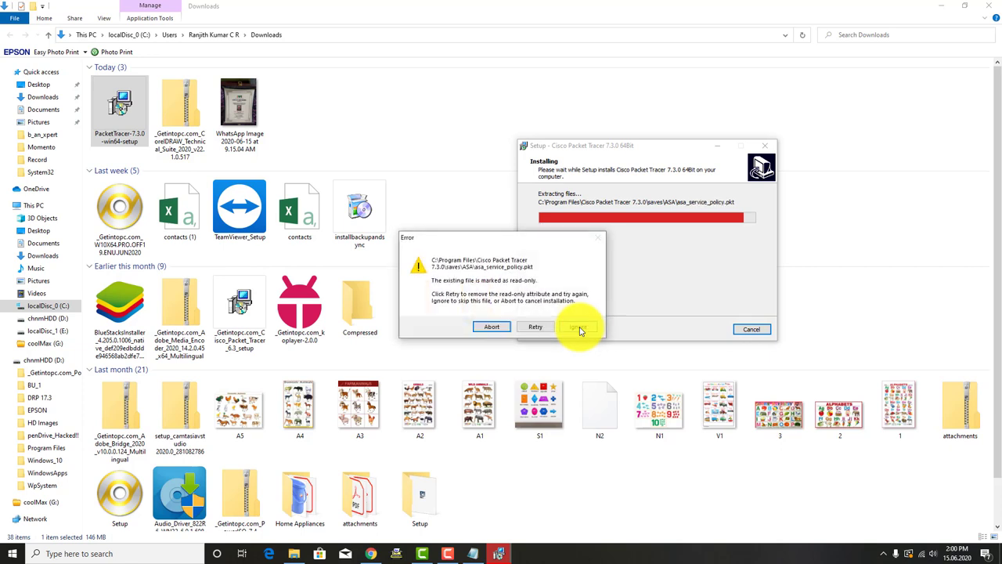
pyautogui.click(580, 329)
pyautogui.click(580, 329)
pyautogui.click(580, 329)
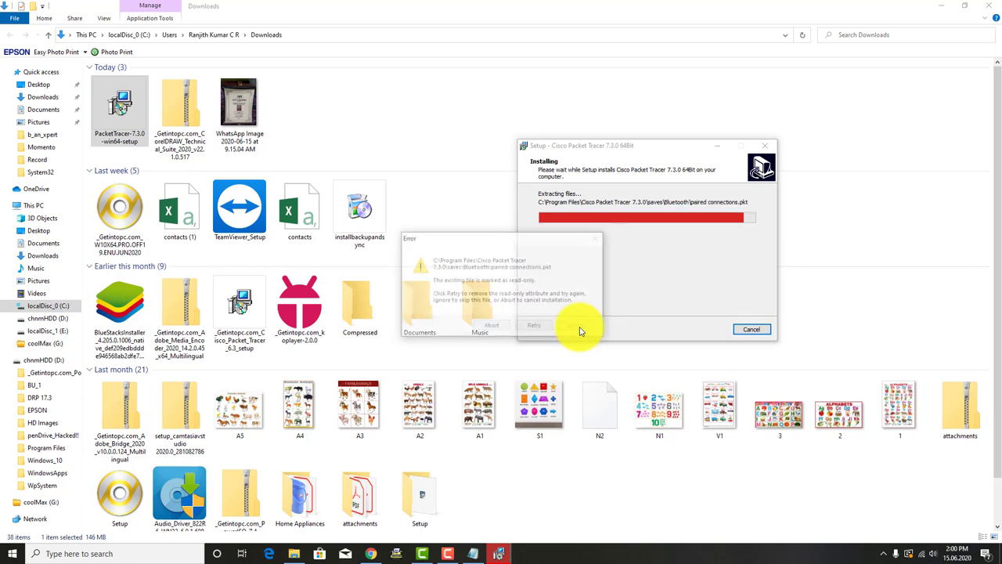
pyautogui.click(580, 329)
pyautogui.click(580, 329)
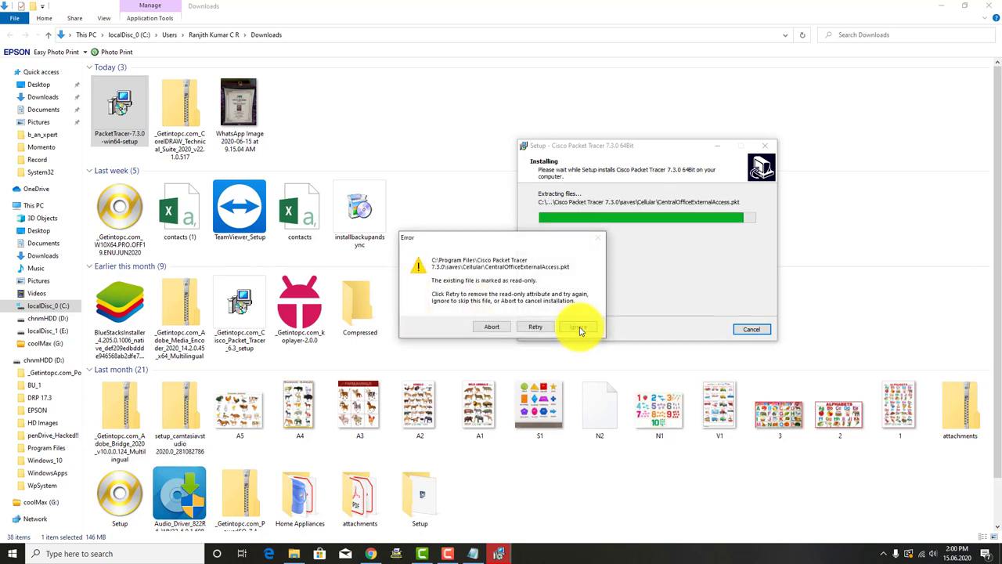
pyautogui.click(580, 329)
pyautogui.click(580, 329)
pyautogui.click(581, 329)
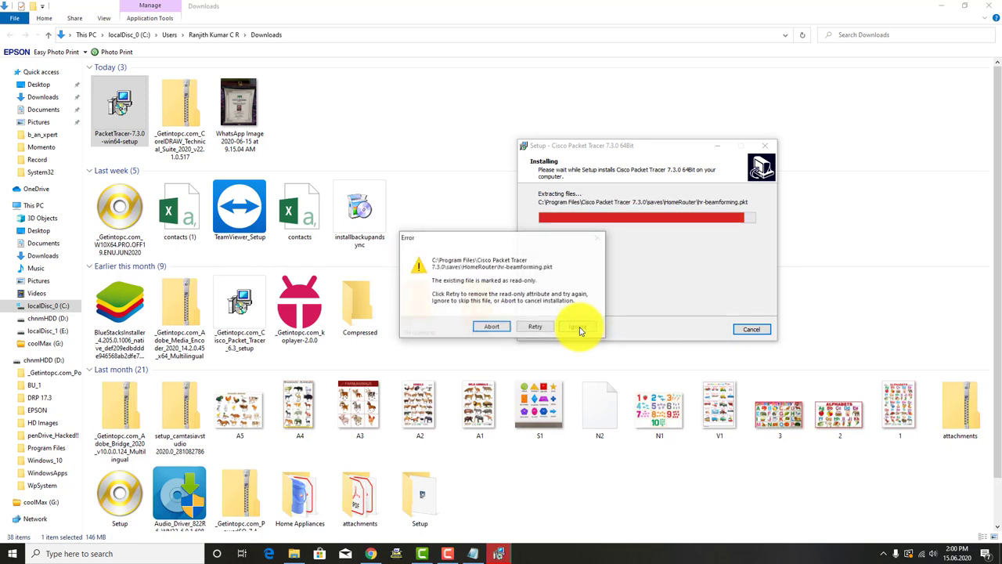
pyautogui.click(580, 328)
pyautogui.click(580, 329)
pyautogui.click(580, 329)
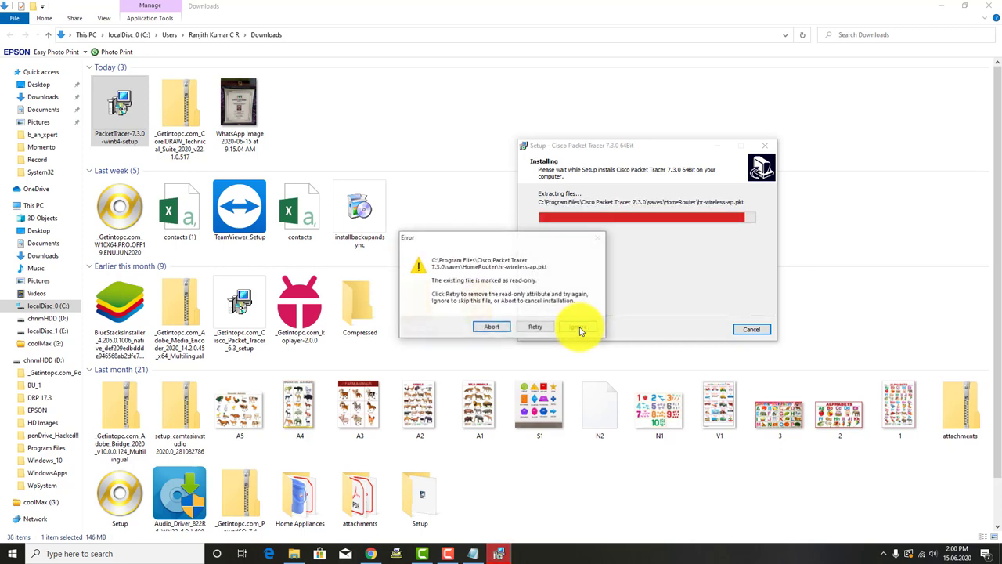
pyautogui.click(580, 329)
pyautogui.click(581, 329)
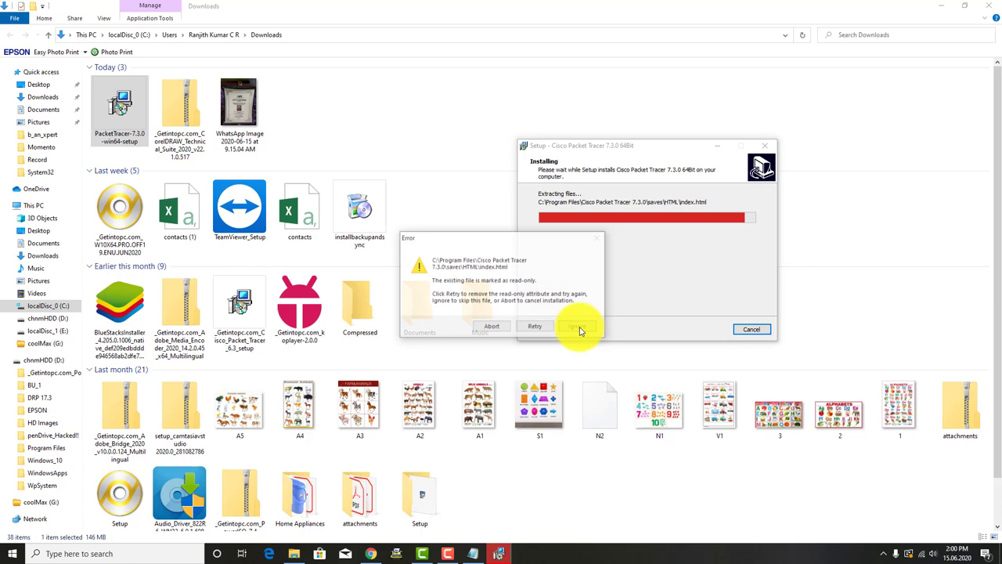
pyautogui.click(506, 327)
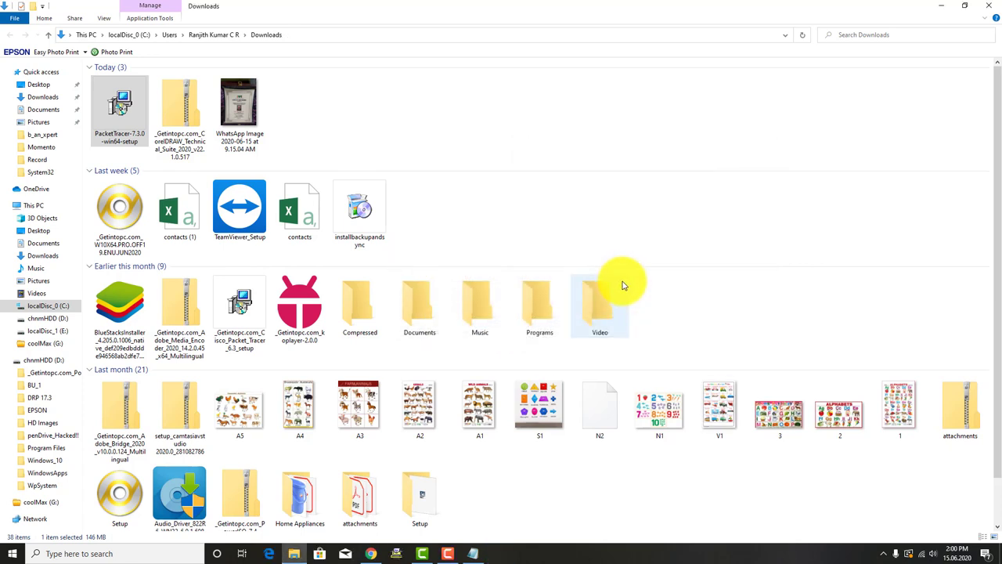
# Step: Close the Downloads folder window and minimize the Notepad notes
pyautogui.click(578, 205)
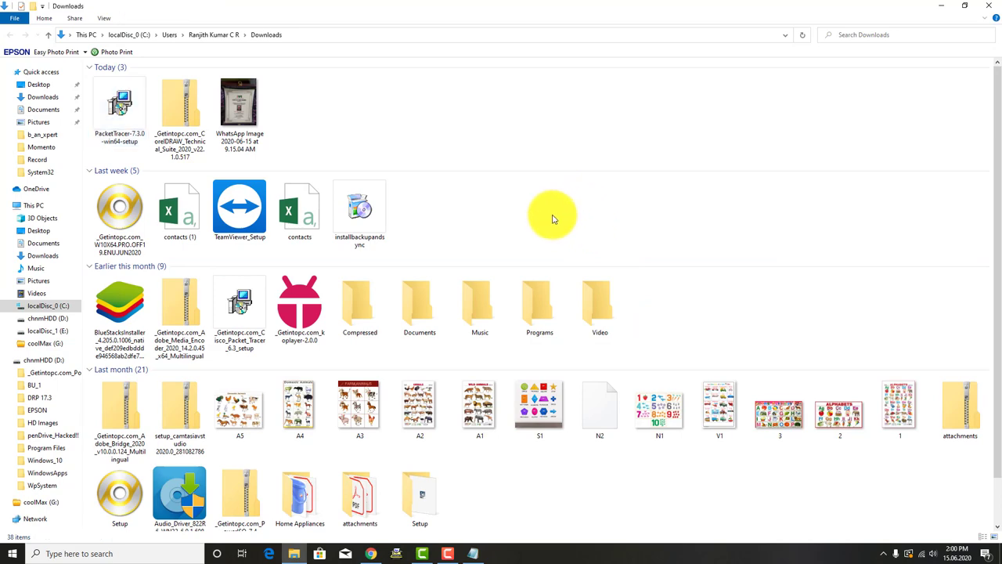
pyautogui.click(991, 6)
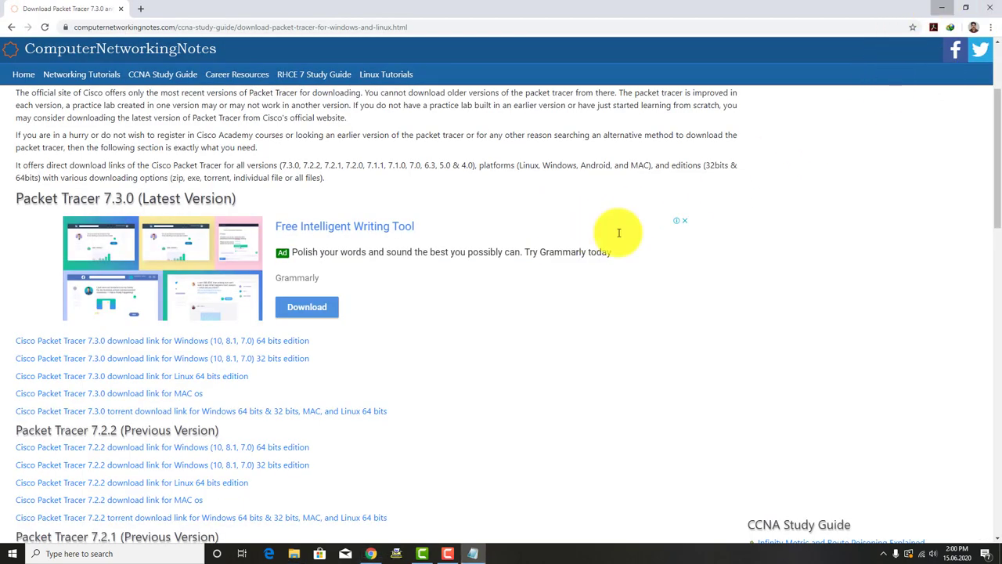
pyautogui.hotkey('alt', 'Tab')
pyautogui.click(948, 7)
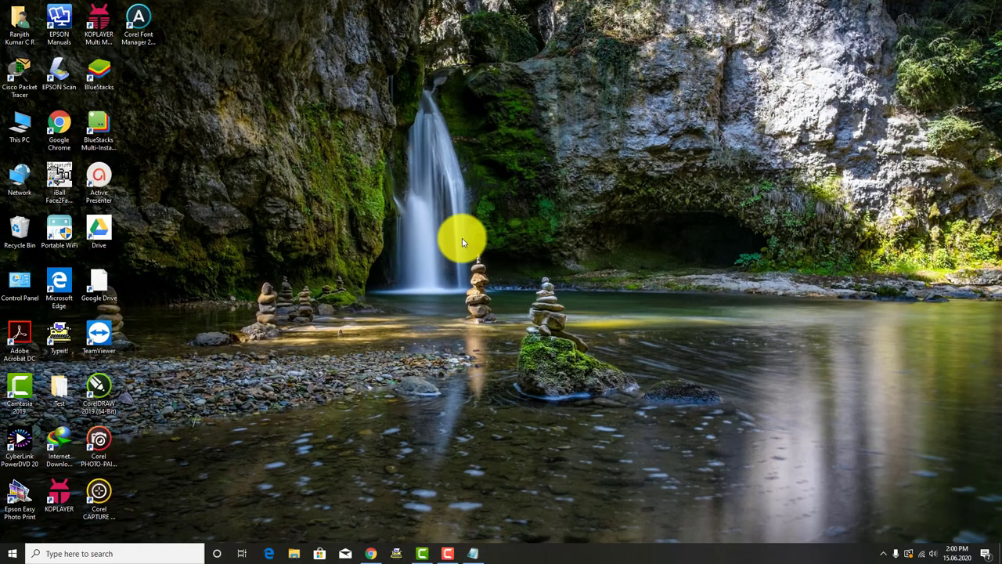
# Step: Refresh the Windows desktop several times
pyautogui.rightClick(462, 238)
pyautogui.click(485, 268)
pyautogui.rightClick(415, 267)
pyautogui.click(439, 301)
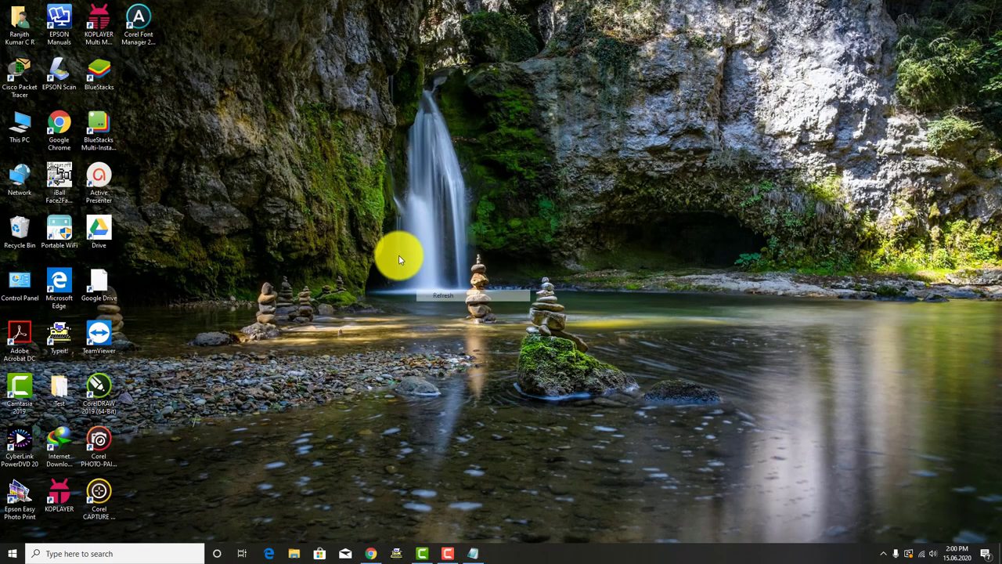
pyautogui.rightClick(398, 254)
pyautogui.click(415, 288)
pyautogui.rightClick(406, 241)
pyautogui.click(421, 274)
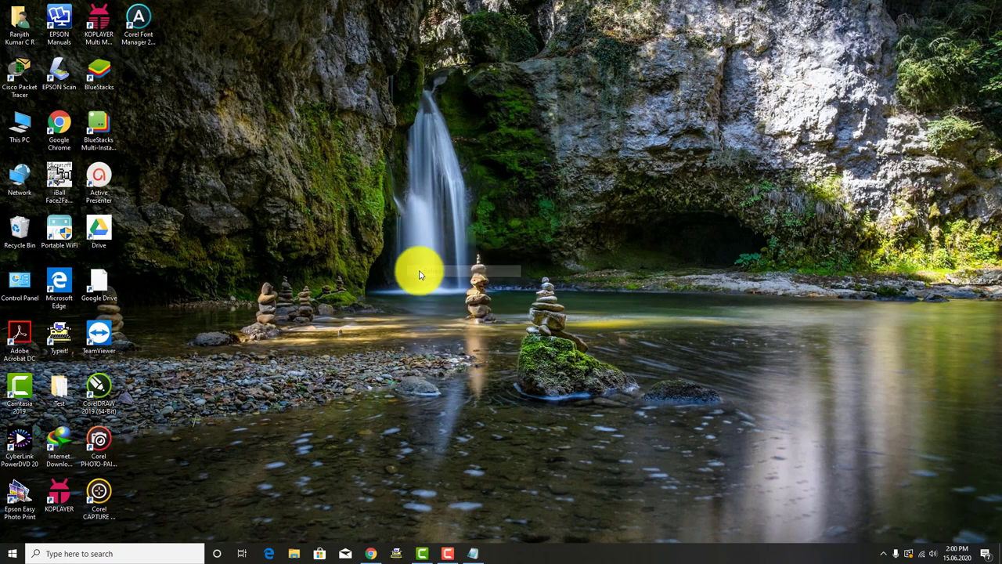
# Step: Uninstall Cisco Packet Tracer 7.3.0 64Bit from Programs and Features, then close the window
pyautogui.press('super+r')
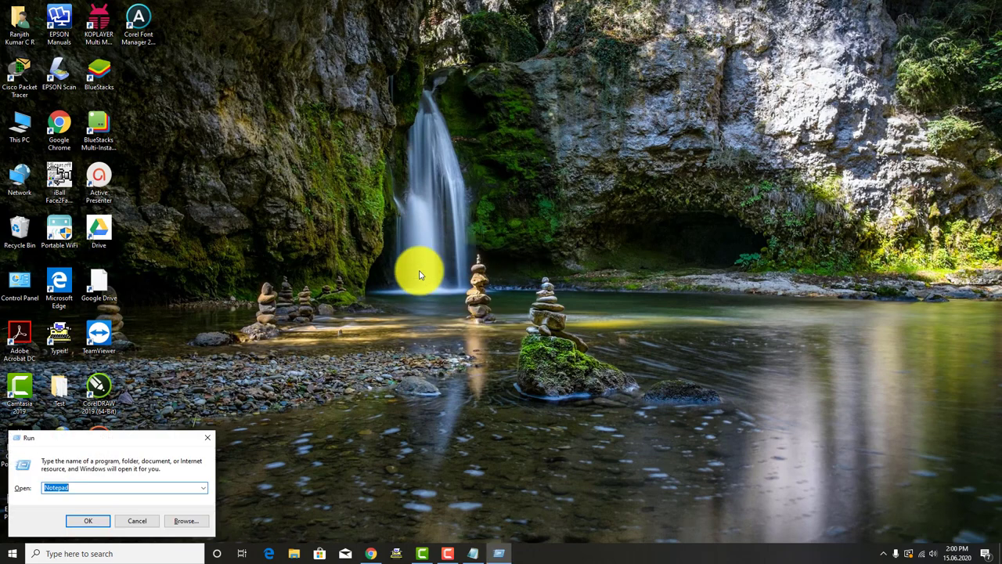
pyautogui.write('%temp%')
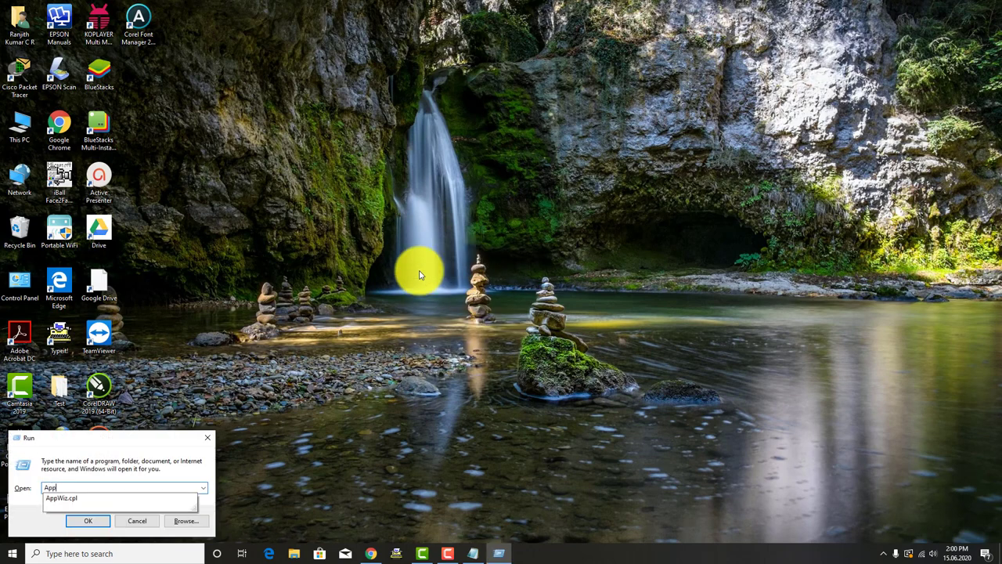
pyautogui.press('Return')
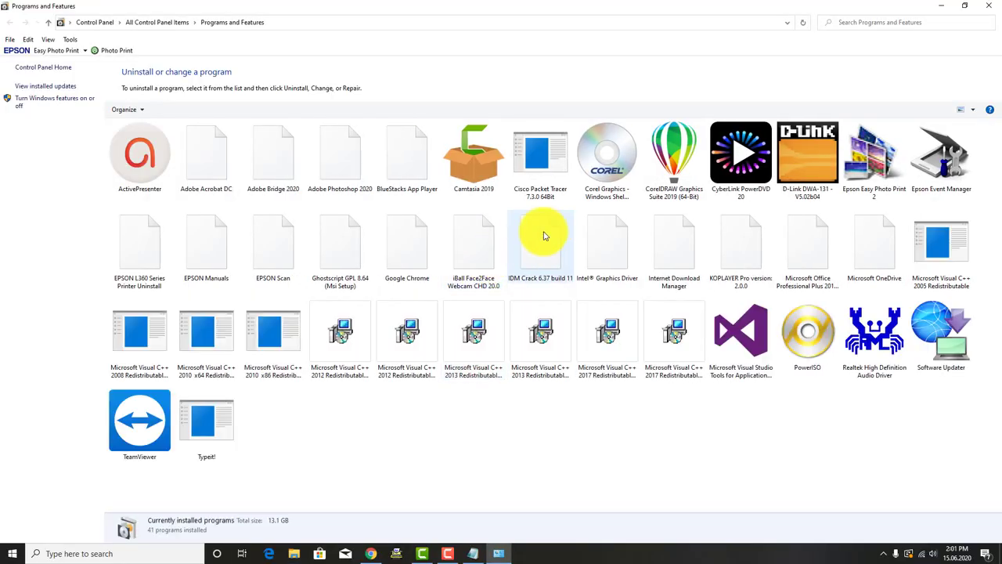
pyautogui.click(557, 181)
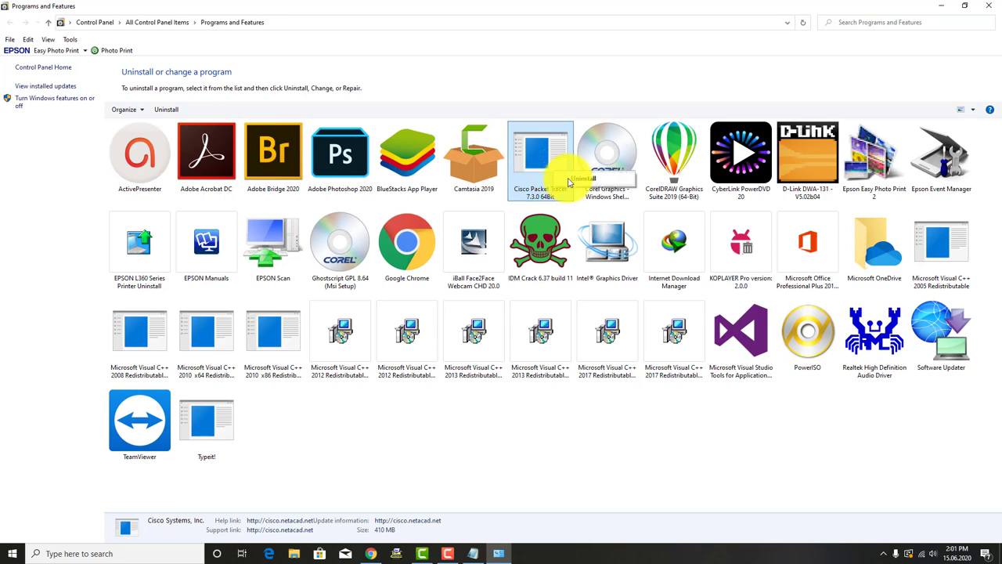
pyautogui.click(580, 179)
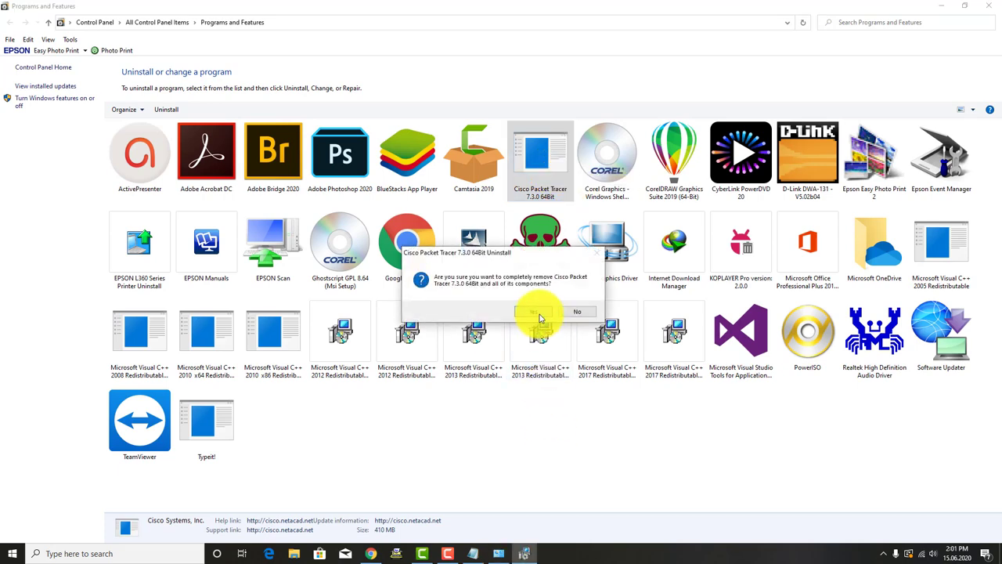
pyautogui.click(537, 312)
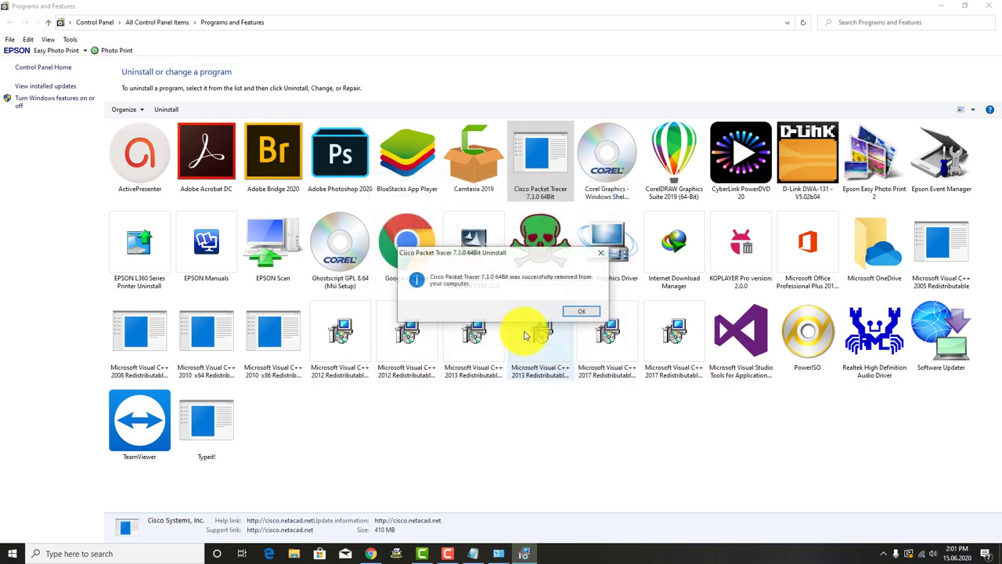
pyautogui.click(575, 314)
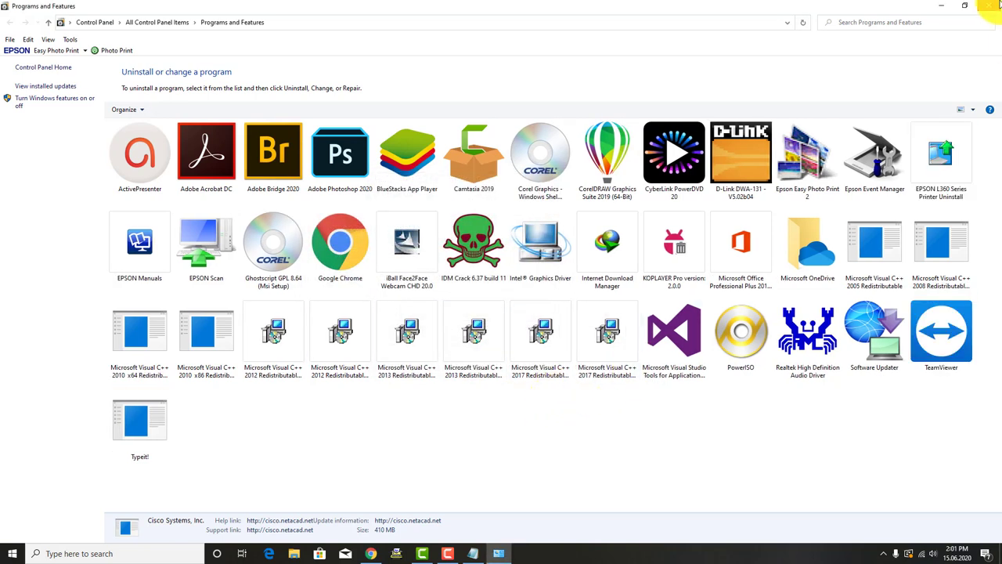
pyautogui.click(990, 4)
# Step: Run PacketTracer-7.3.0-win64-setup from Downloads as administrator
pyautogui.doubleClick(22, 35)
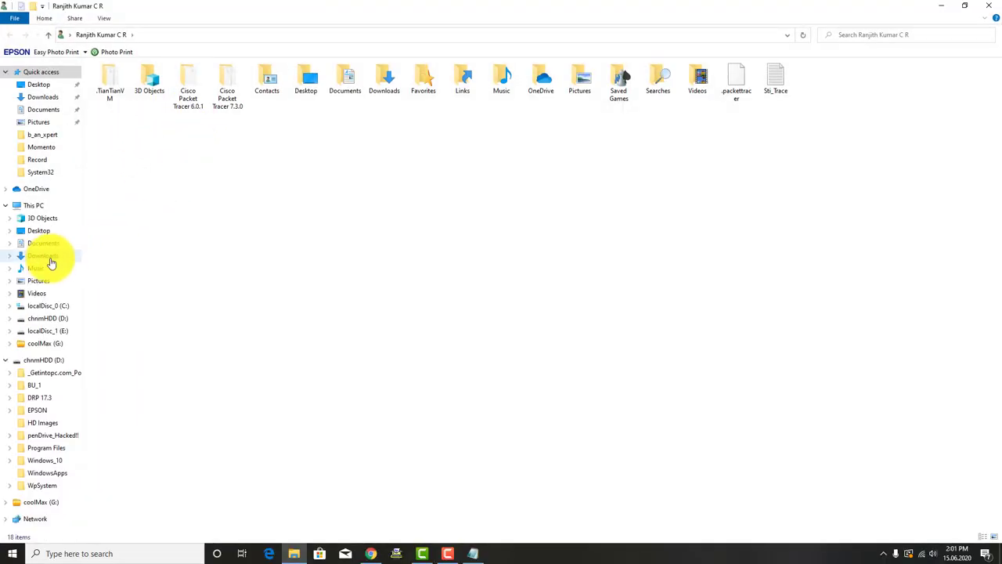
pyautogui.click(43, 255)
pyautogui.click(131, 128)
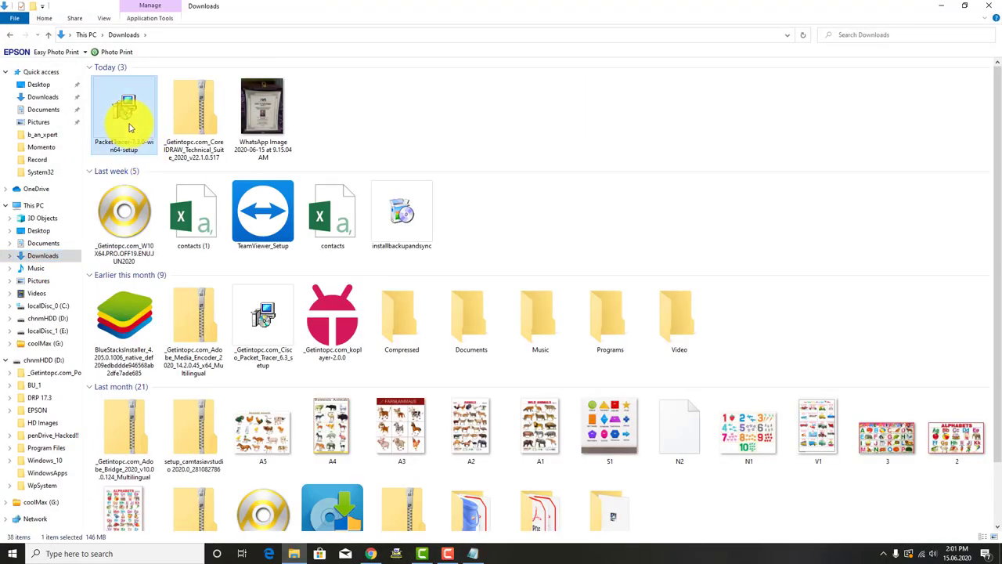
pyautogui.rightClick(130, 127)
pyautogui.click(141, 139)
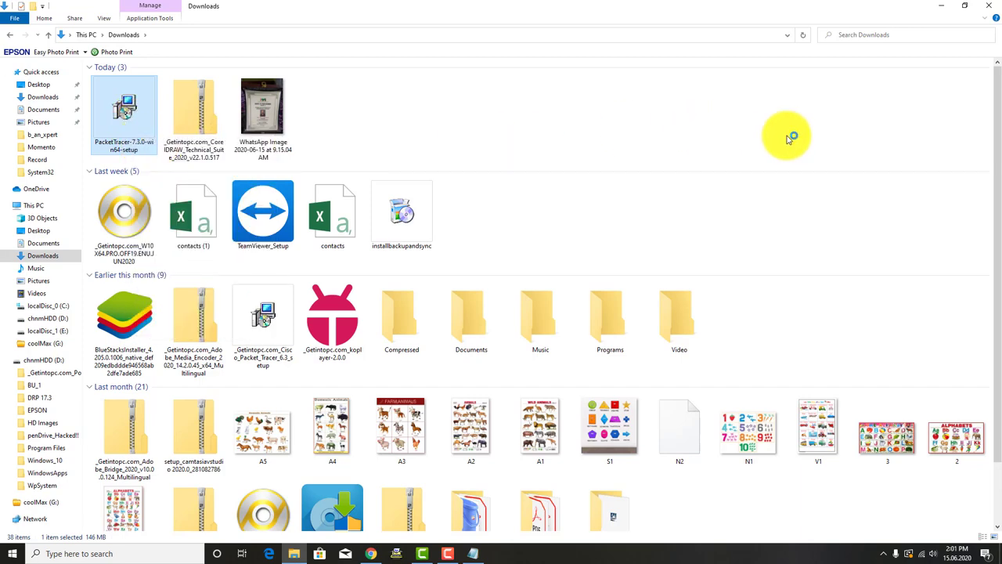
# Step: Accept the licence, keep the default folders, add a Quick Launch shortcut, and start installing
pyautogui.click(423, 328)
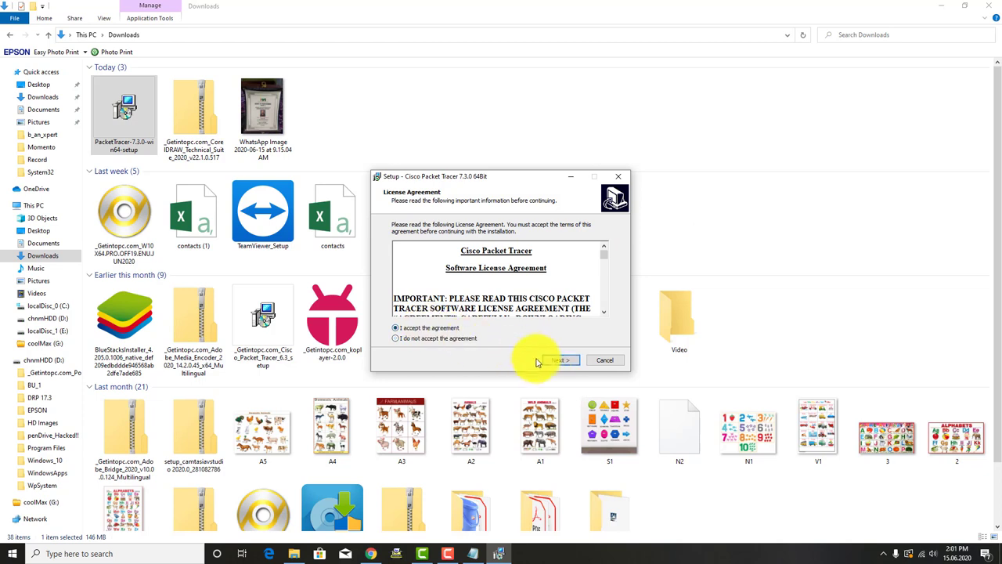
pyautogui.click(561, 360)
pyautogui.click(559, 361)
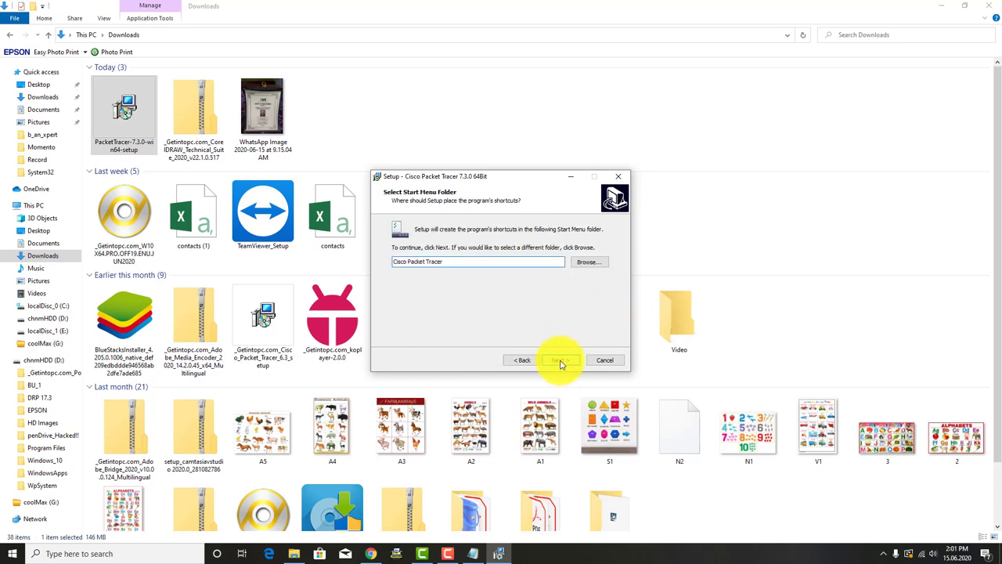
pyautogui.click(560, 362)
pyautogui.click(397, 268)
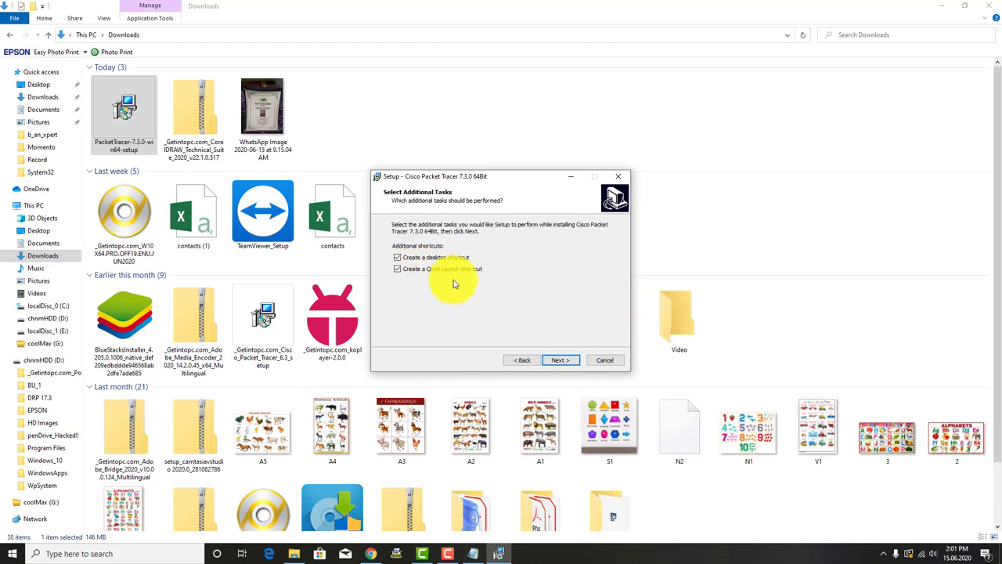
pyautogui.click(563, 362)
pyautogui.click(561, 363)
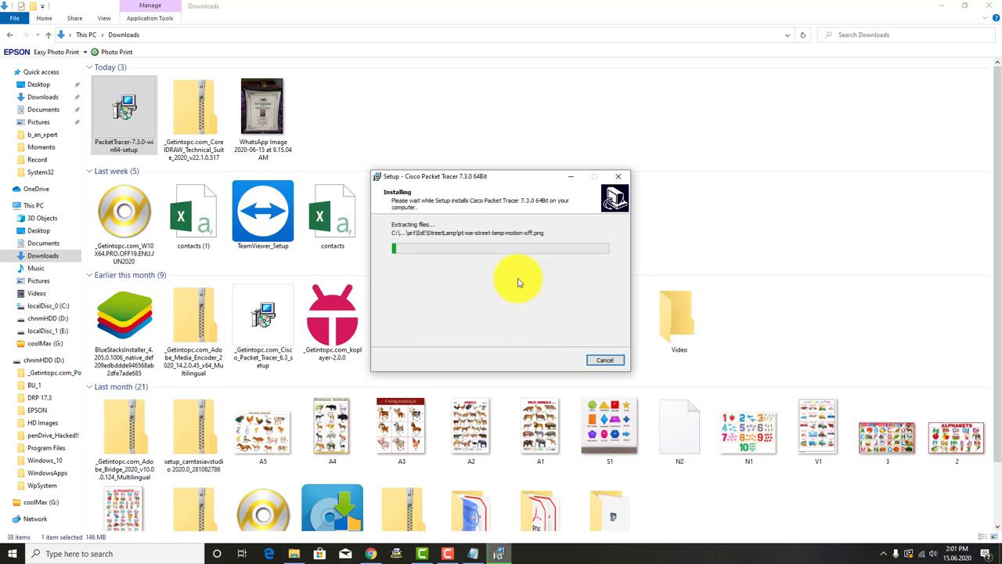
pyautogui.moveTo(503, 177); pyautogui.dragTo(570, 206)
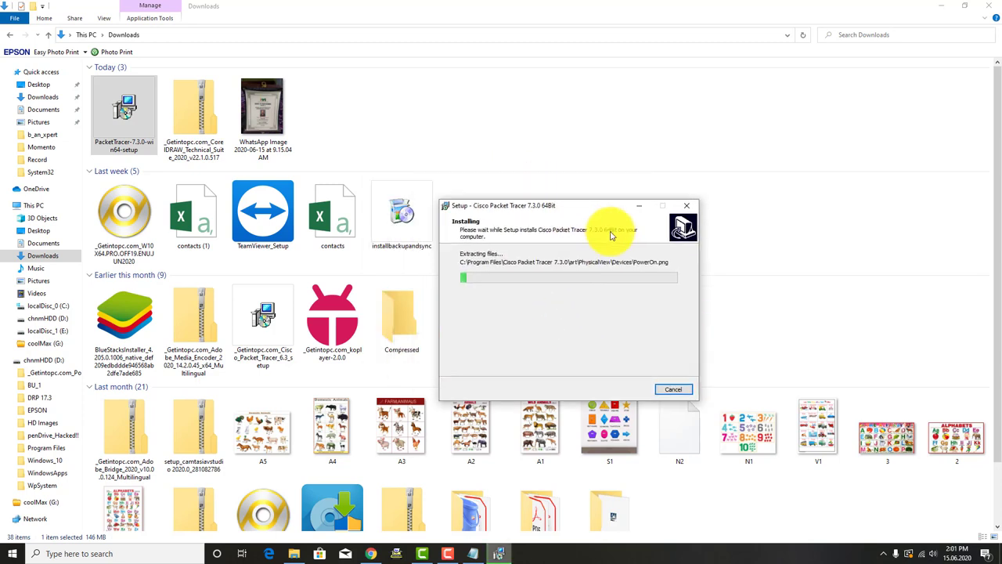
# Step: Finish the Packet Tracer 7.3.0 setup with Launch Cisco Packet Tracer left ticked
pyautogui.moveTo(612, 235); pyautogui.dragTo(636, 219)
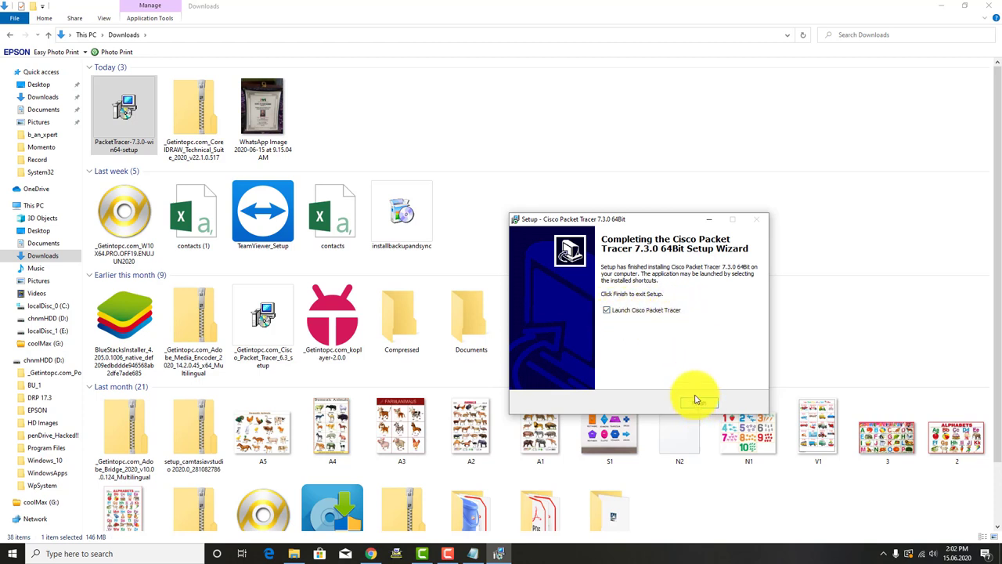
pyautogui.click(607, 311)
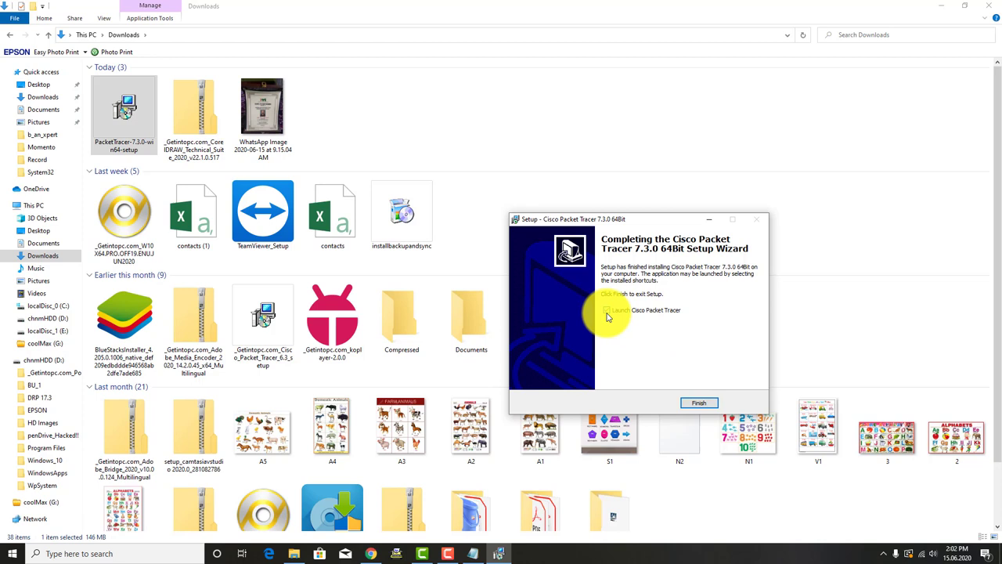
pyautogui.click(607, 311)
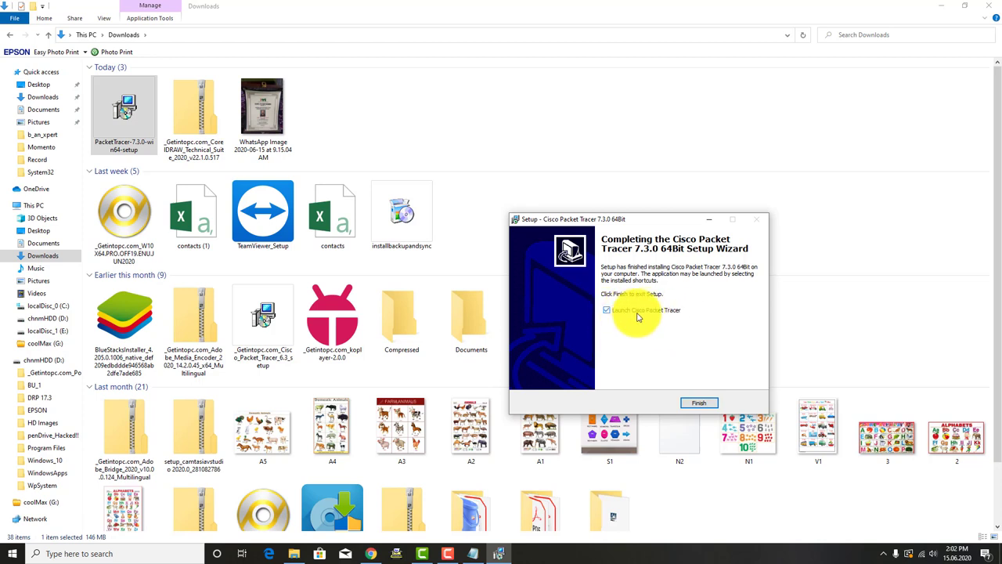
pyautogui.click(689, 403)
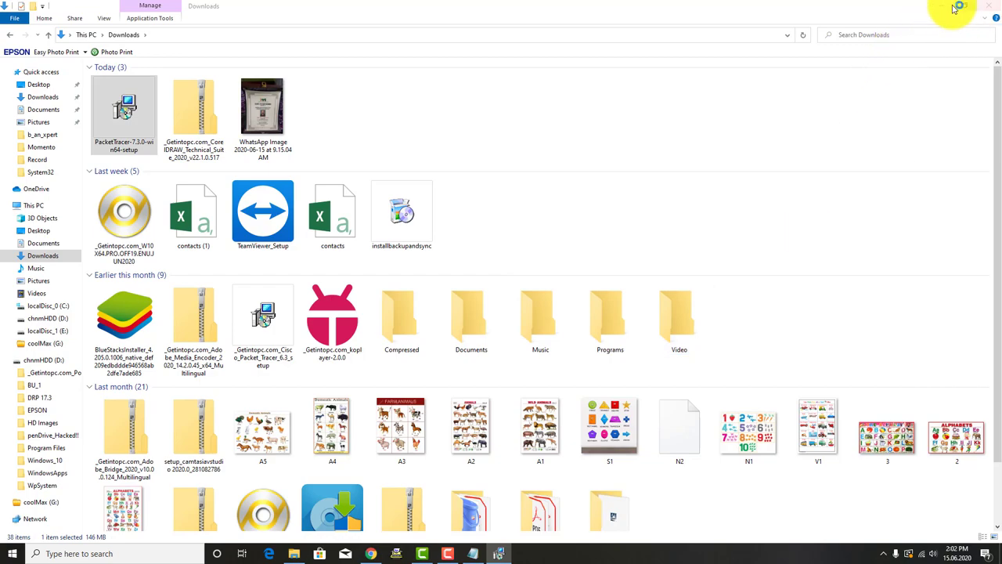
# Step: Bring the netacad.com login window forward, try the username field, then close the window
pyautogui.click(942, 6)
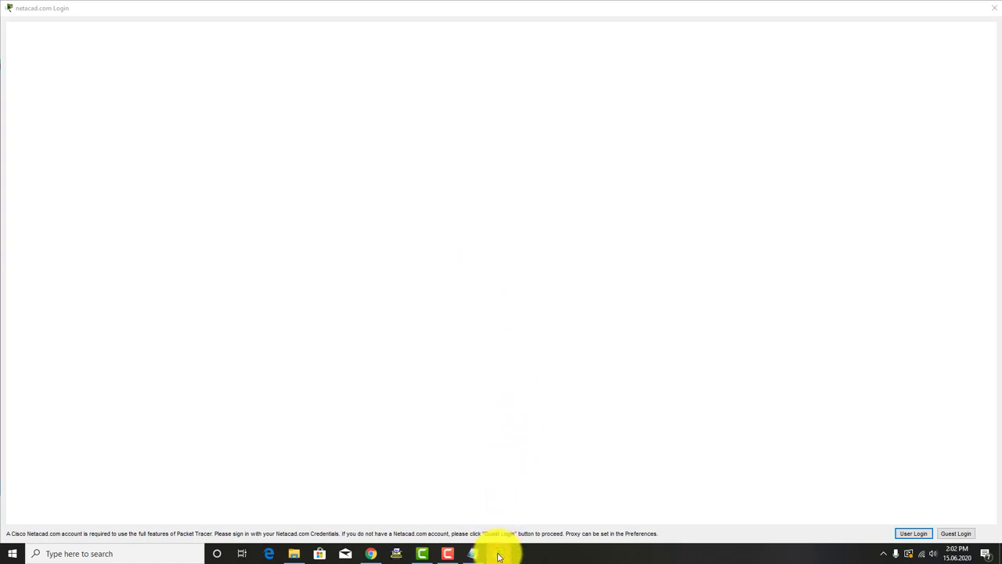
pyautogui.moveTo(499, 556)
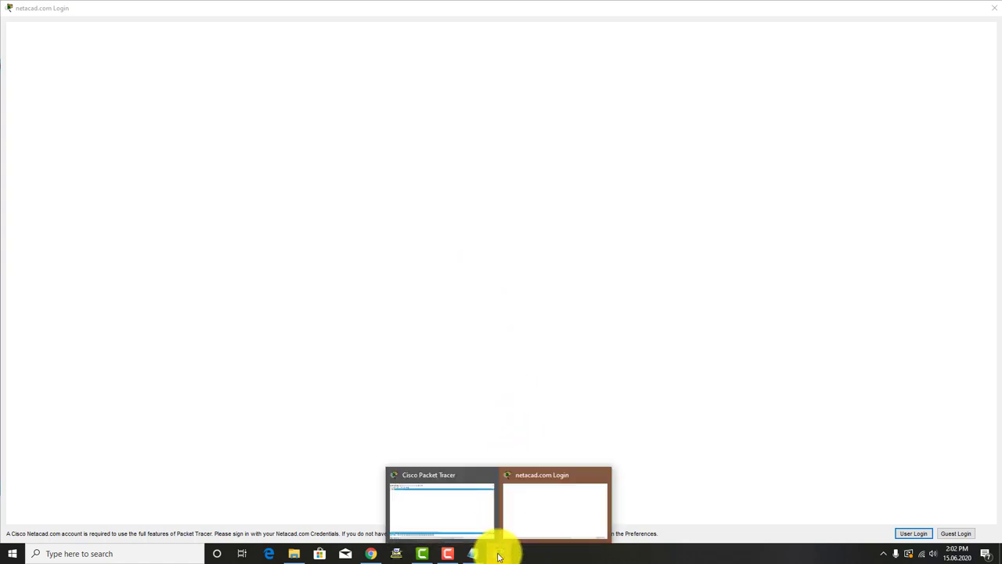
pyautogui.click(516, 497)
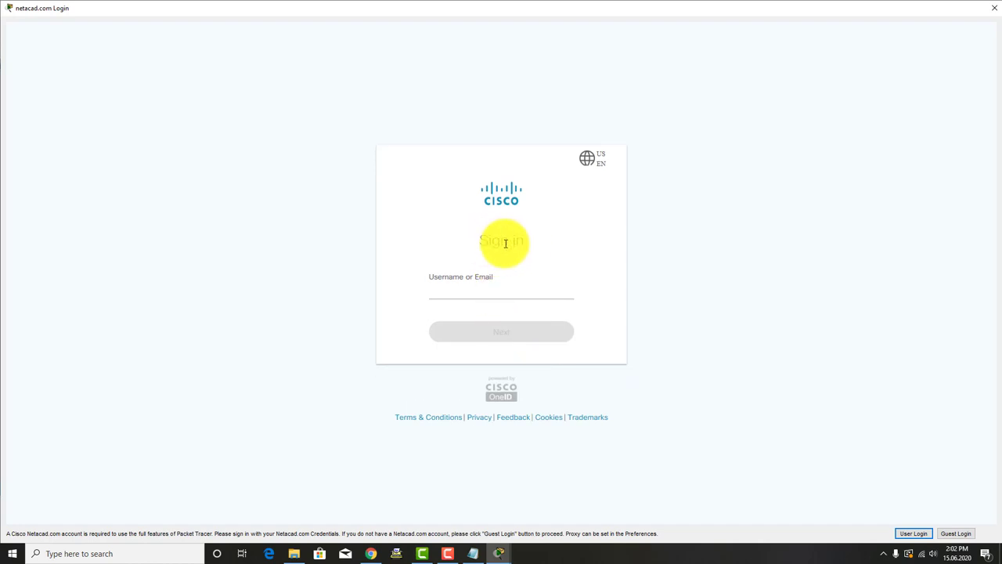
pyautogui.click(454, 290)
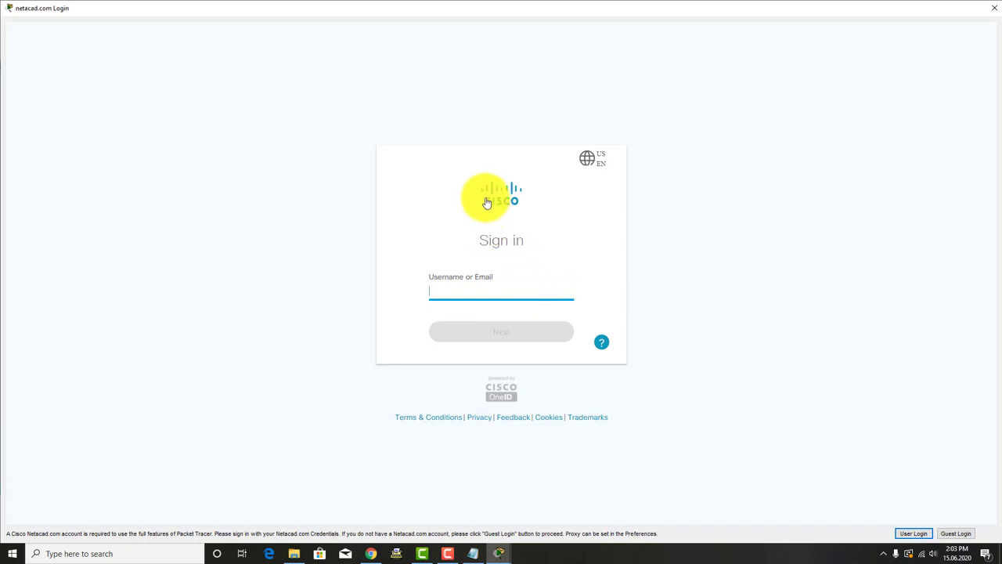
pyautogui.moveTo(510, 202); pyautogui.dragTo(510, 227)
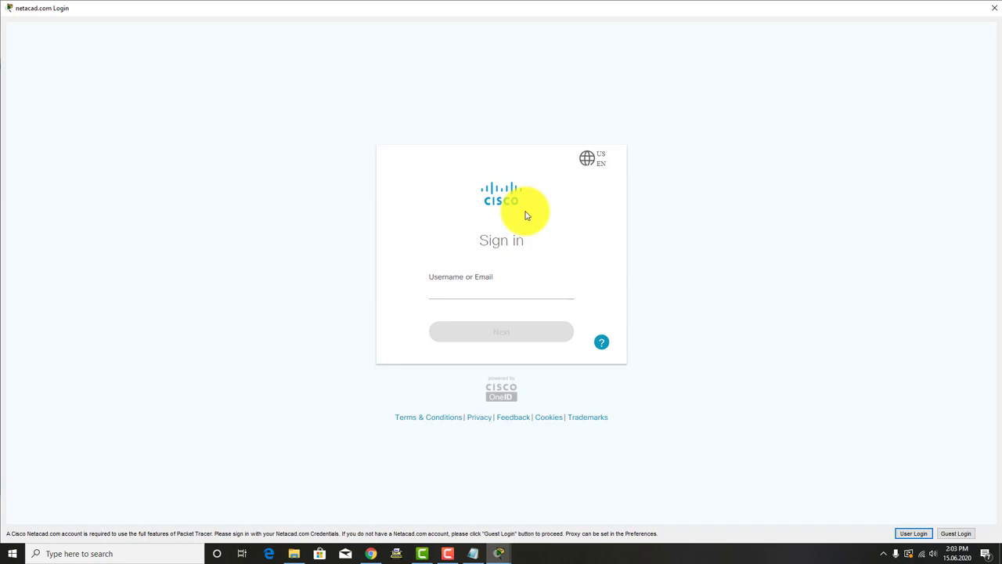
pyautogui.click(995, 10)
# Step: Dismiss the Authentication Failed message, refresh the desktop several times, and return to Chrome
pyautogui.click(569, 286)
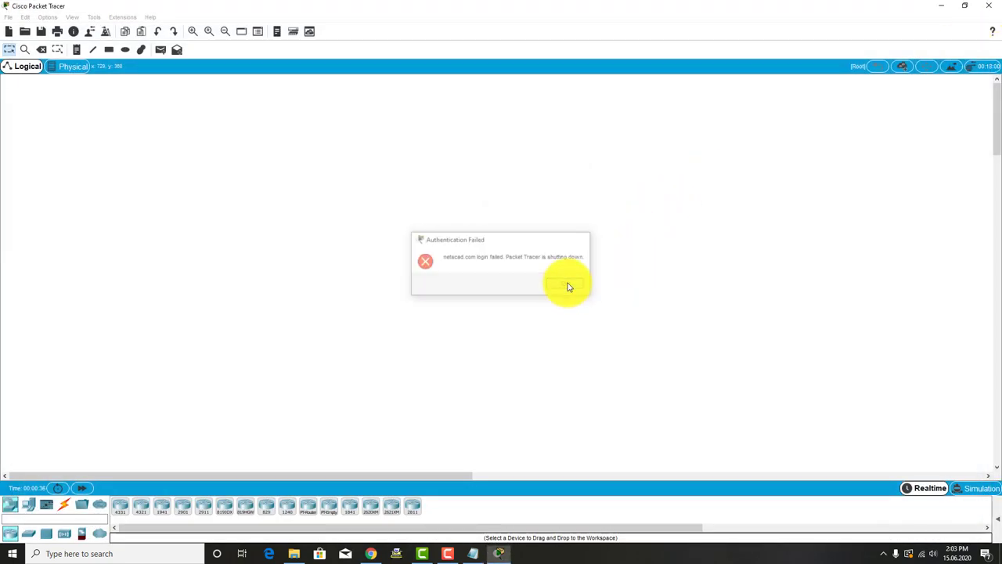
pyautogui.rightClick(447, 233)
pyautogui.click(359, 216)
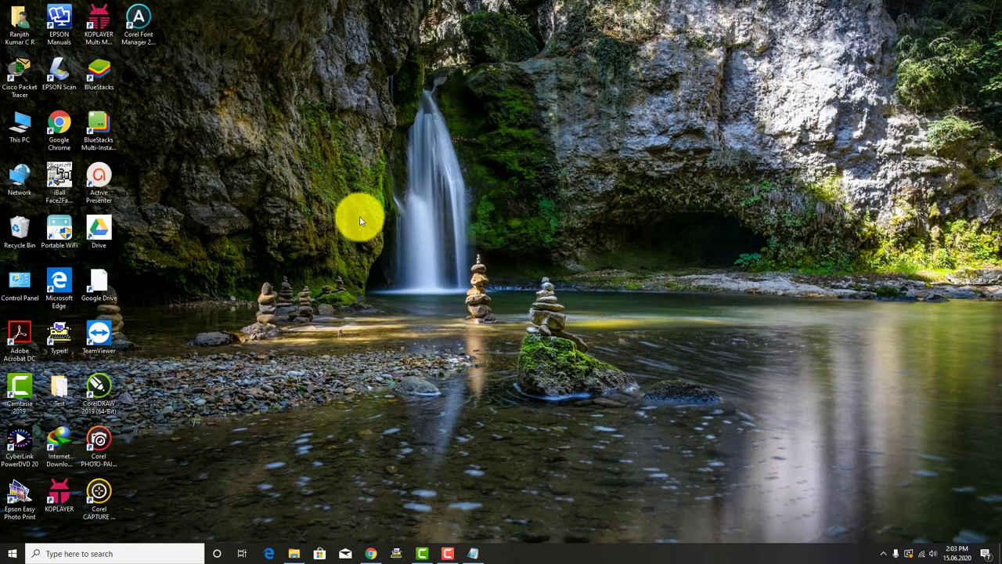
pyautogui.rightClick(359, 216)
pyautogui.click(394, 249)
pyautogui.rightClick(336, 215)
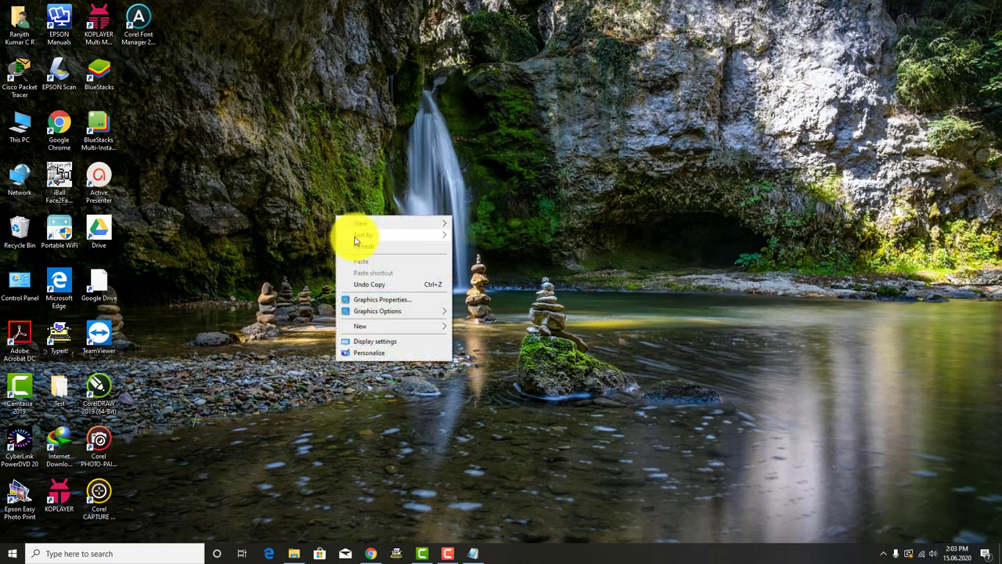
pyautogui.click(356, 249)
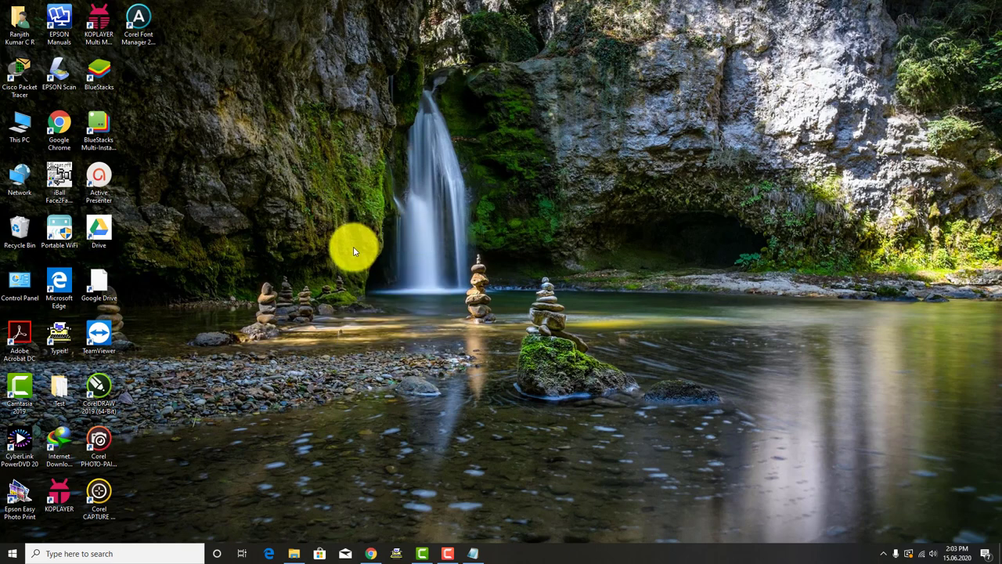
pyautogui.rightClick(335, 209)
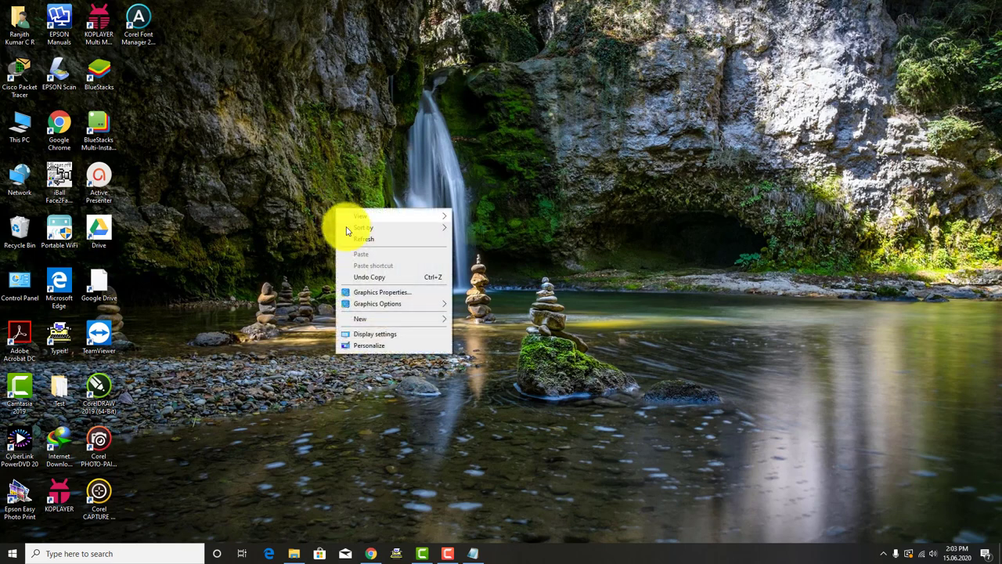
pyautogui.click(348, 237)
pyautogui.rightClick(335, 207)
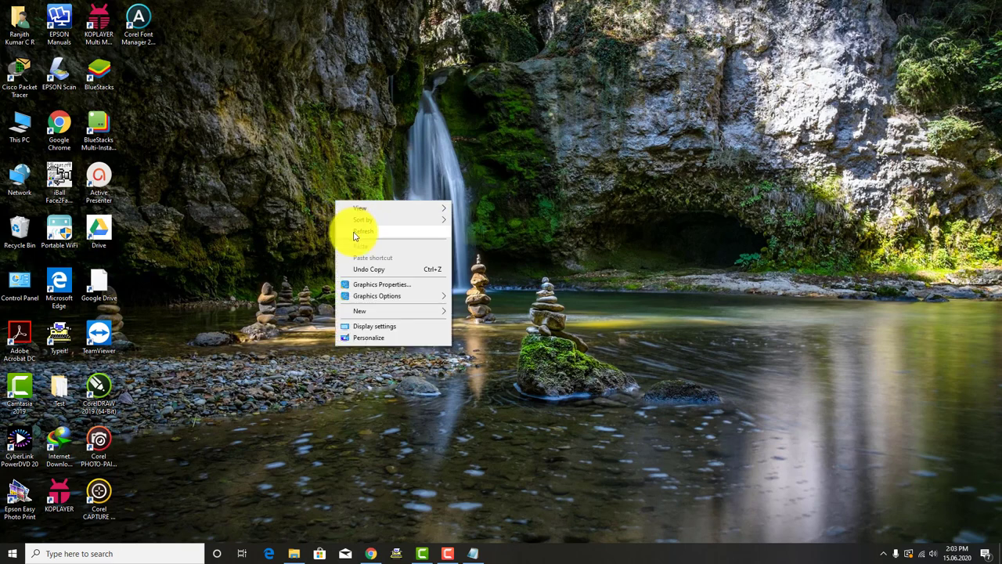
pyautogui.click(346, 232)
pyautogui.click(371, 550)
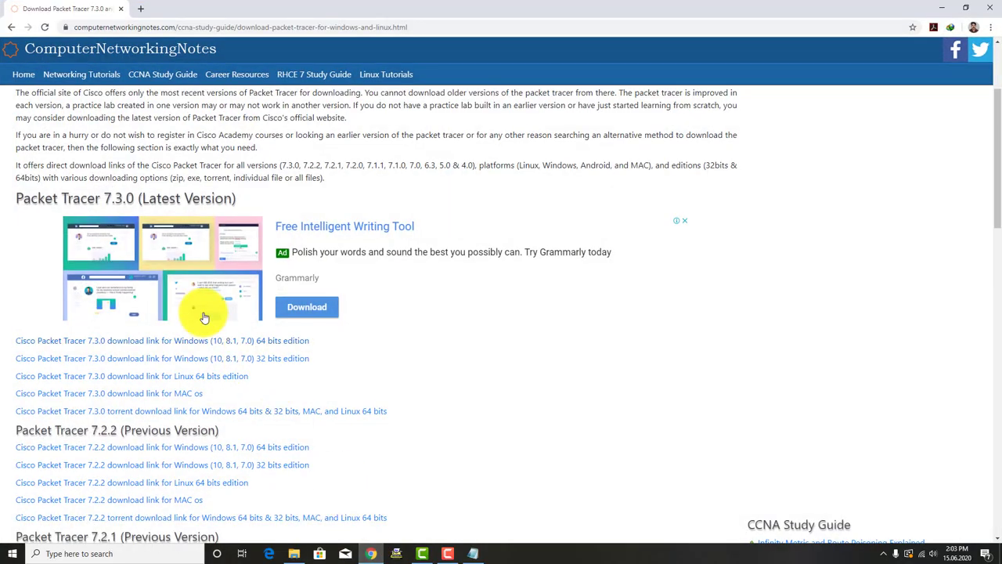
# Step: Trim the Google search to just 'cisco' and open the Cisco – India result
pyautogui.click(12, 28)
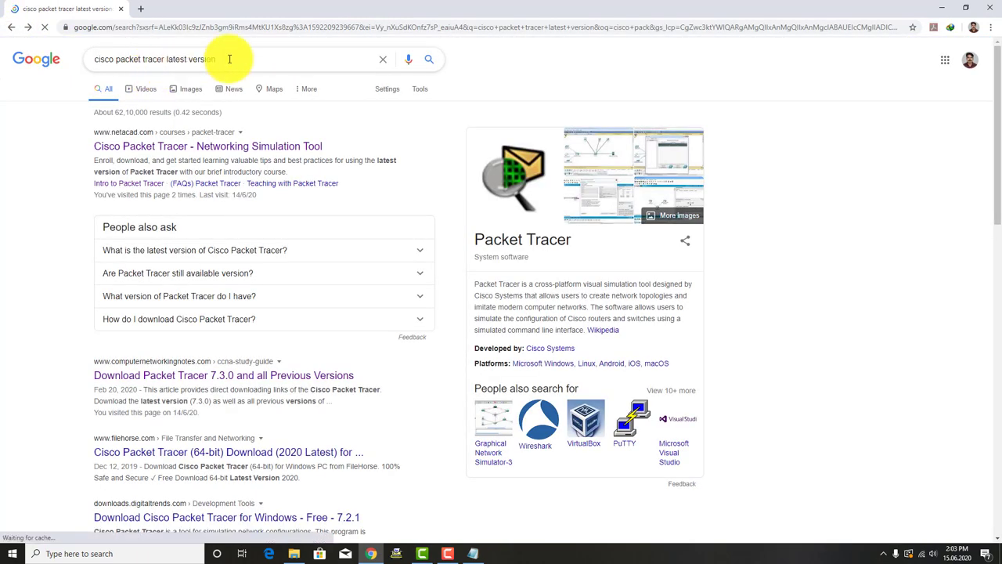
pyautogui.moveTo(230, 59); pyautogui.dragTo(118, 59)
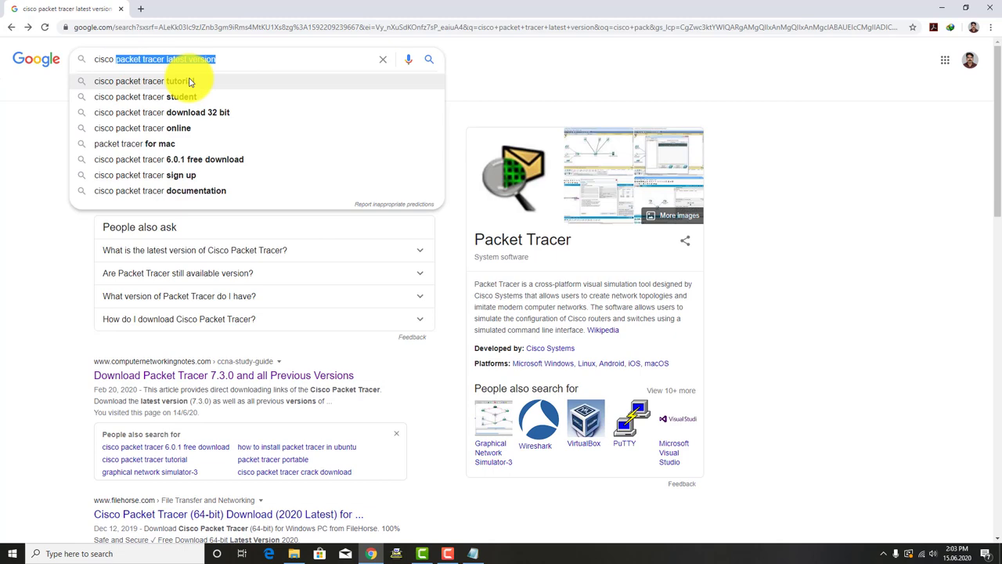
pyautogui.press('BackSpace')
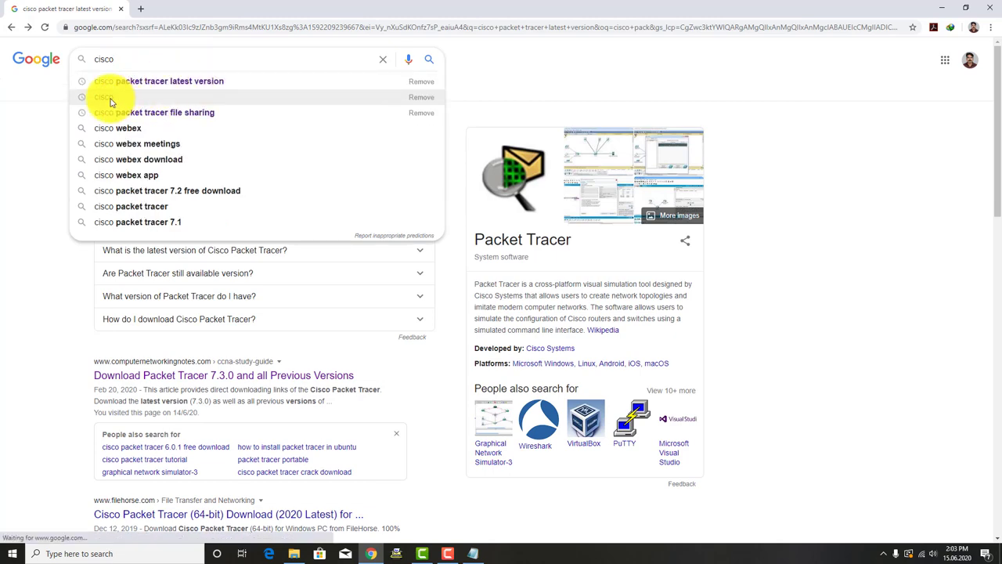
pyautogui.click(110, 98)
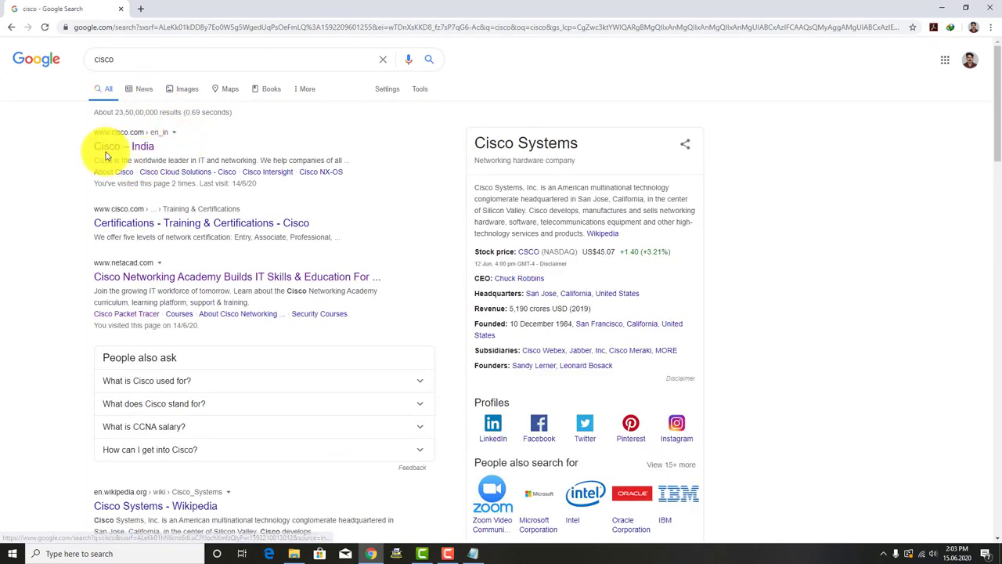
pyautogui.click(145, 151)
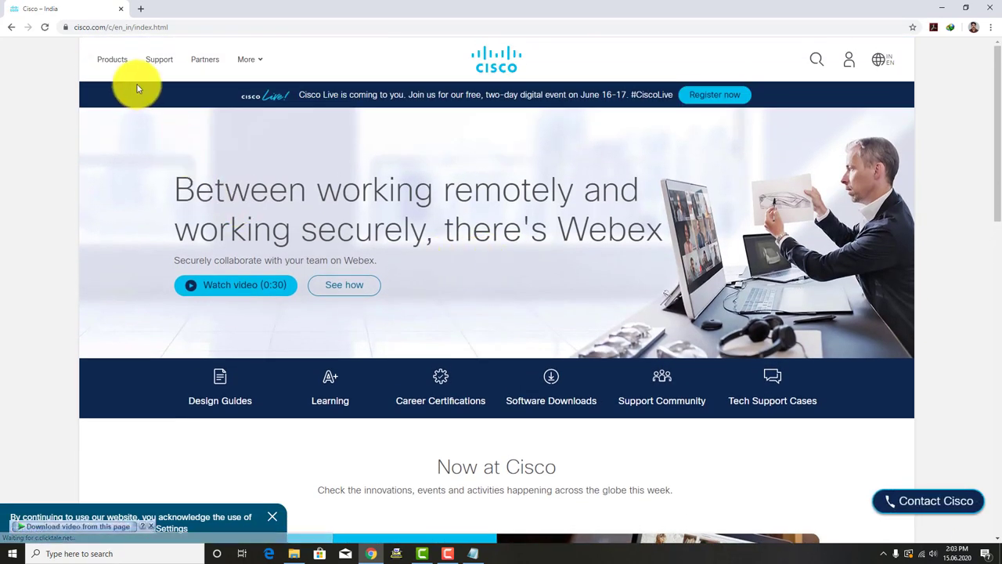
# Step: Go back to the results and open the Cisco – India site again
pyautogui.click(11, 29)
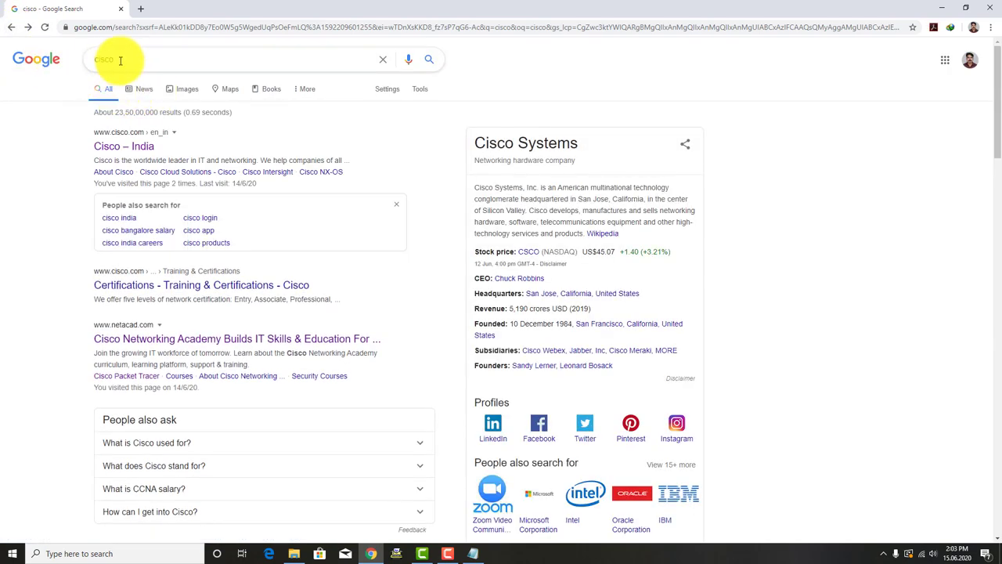
pyautogui.doubleClick(98, 60)
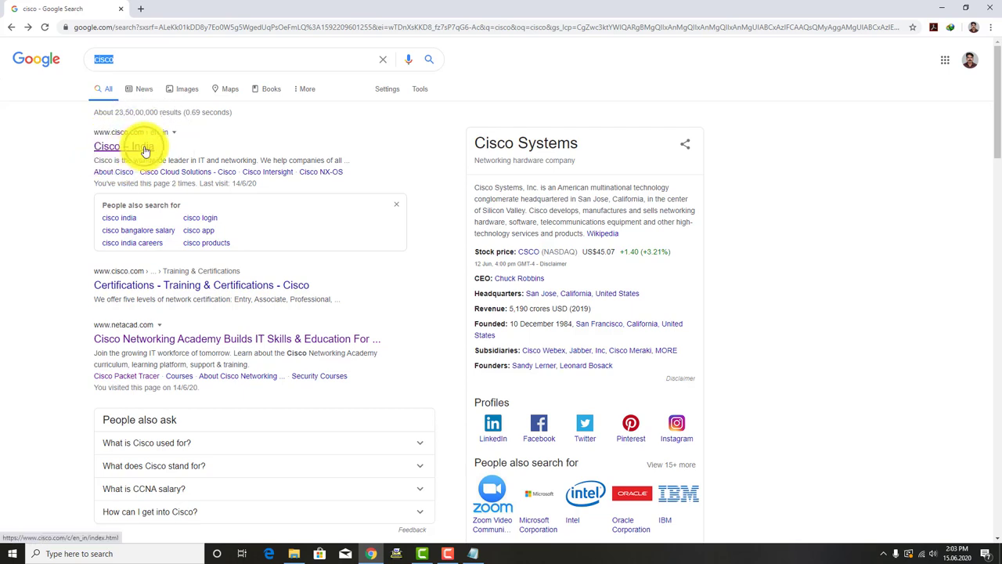
pyautogui.click(141, 148)
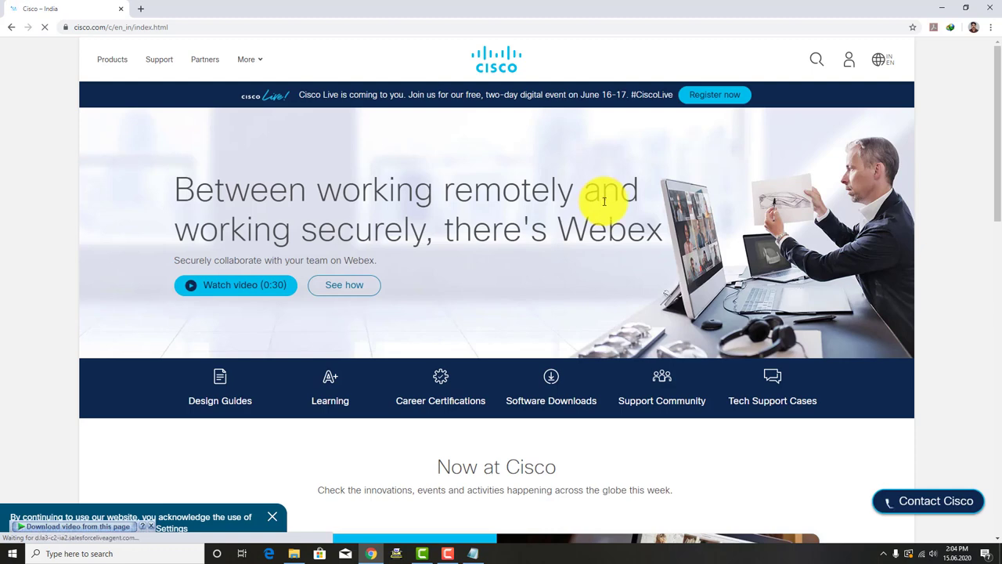
# Step: From the cisco.com account icon, choose to create a new Cisco account
pyautogui.scroll(-1, 533, 278)
pyautogui.scroll(1, 532, 278)
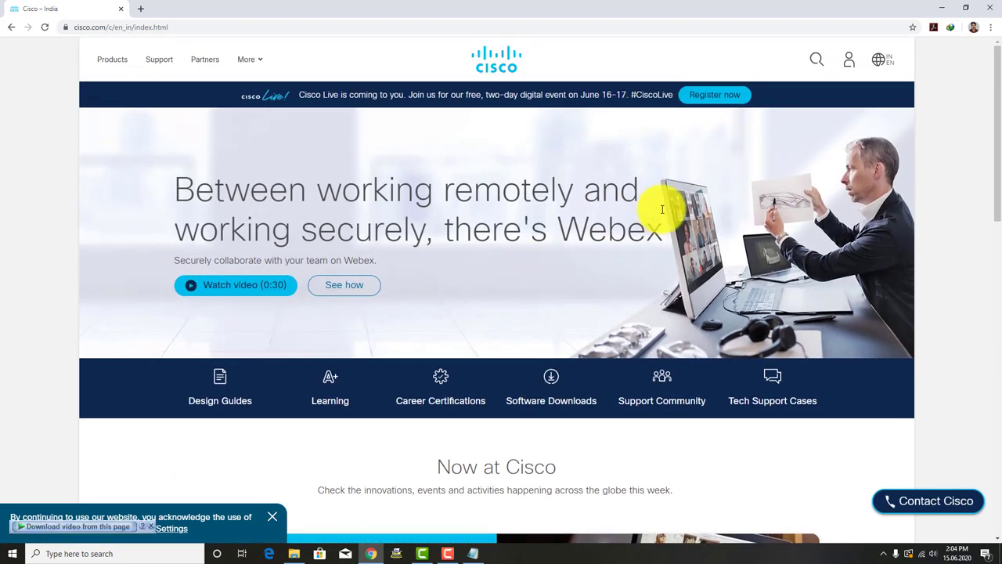
pyautogui.click(852, 69)
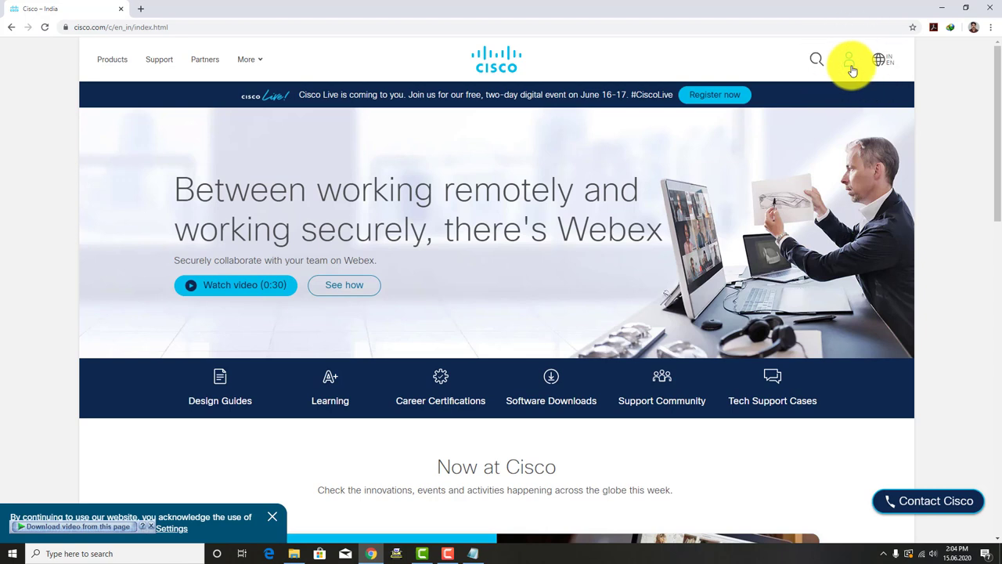
pyautogui.click(852, 69)
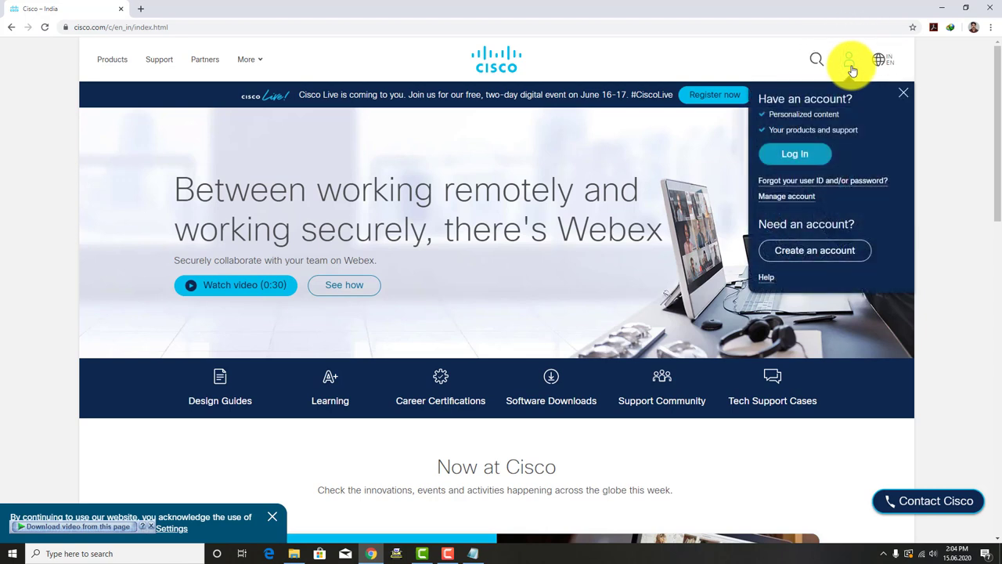
pyautogui.click(829, 253)
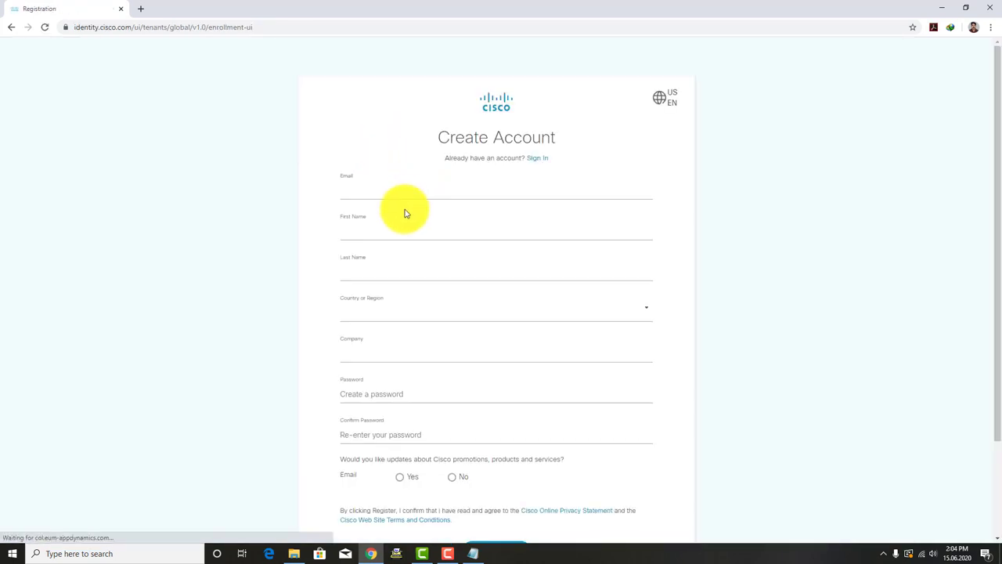
# Step: Enter the account email address and the user's first and last name
pyautogui.click(366, 191)
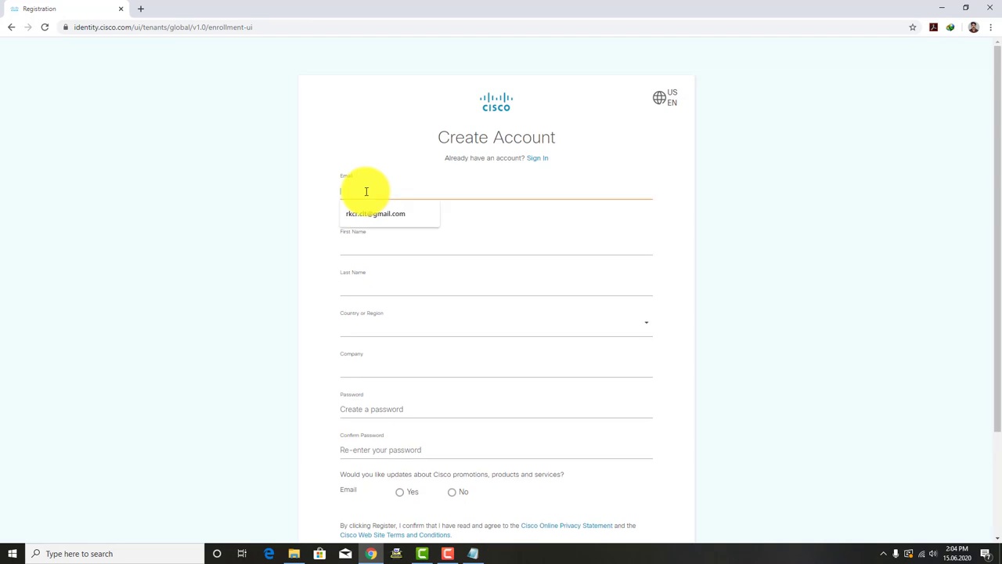
pyautogui.write('ri')
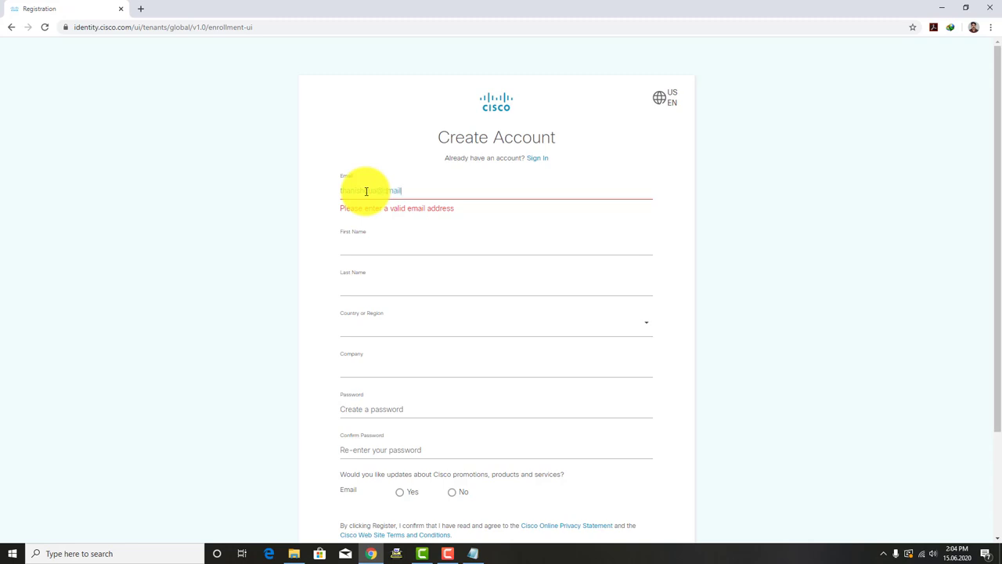
pyautogui.write('om')
pyautogui.click(362, 226)
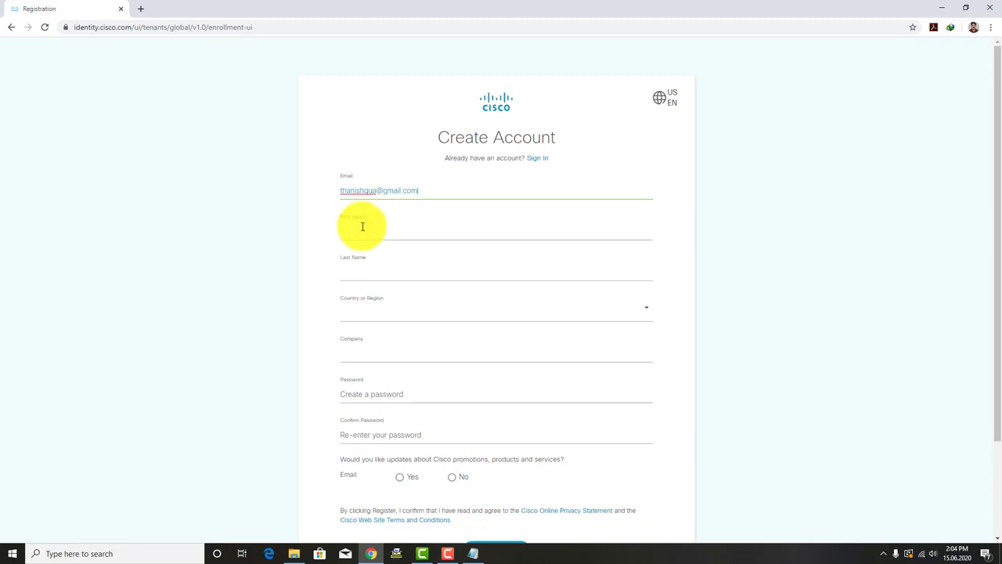
pyautogui.click(338, 196)
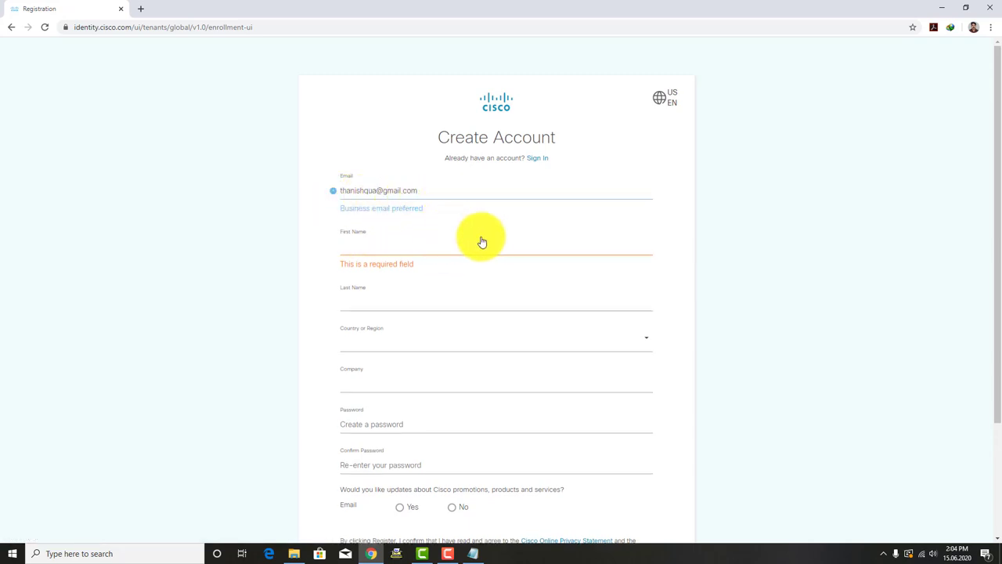
pyautogui.click(378, 249)
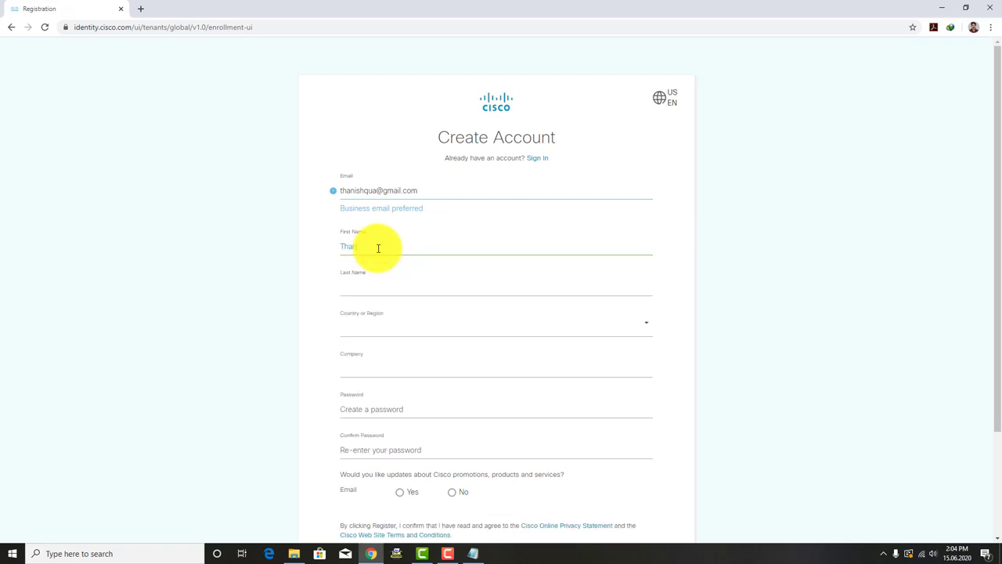
pyautogui.press('Tab')
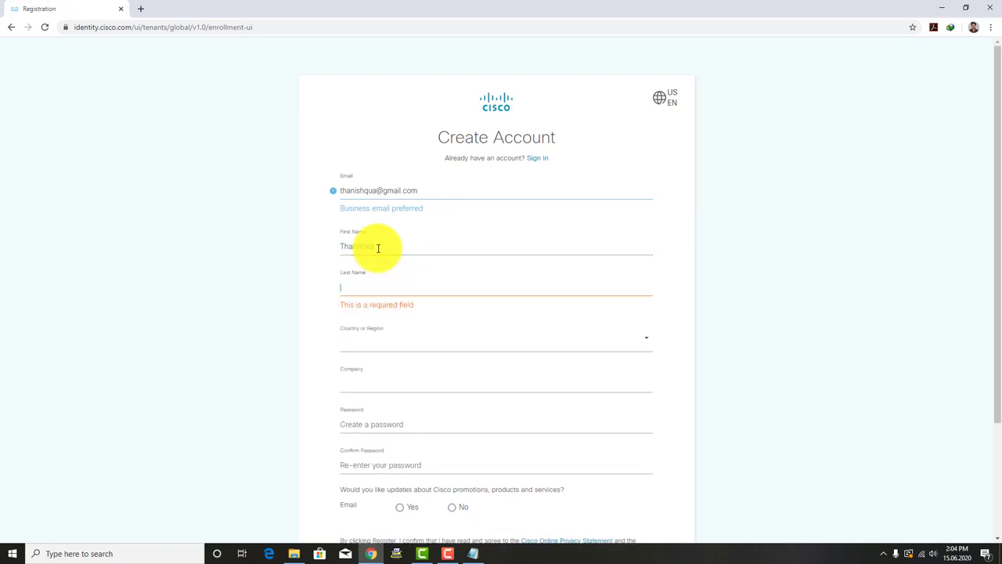
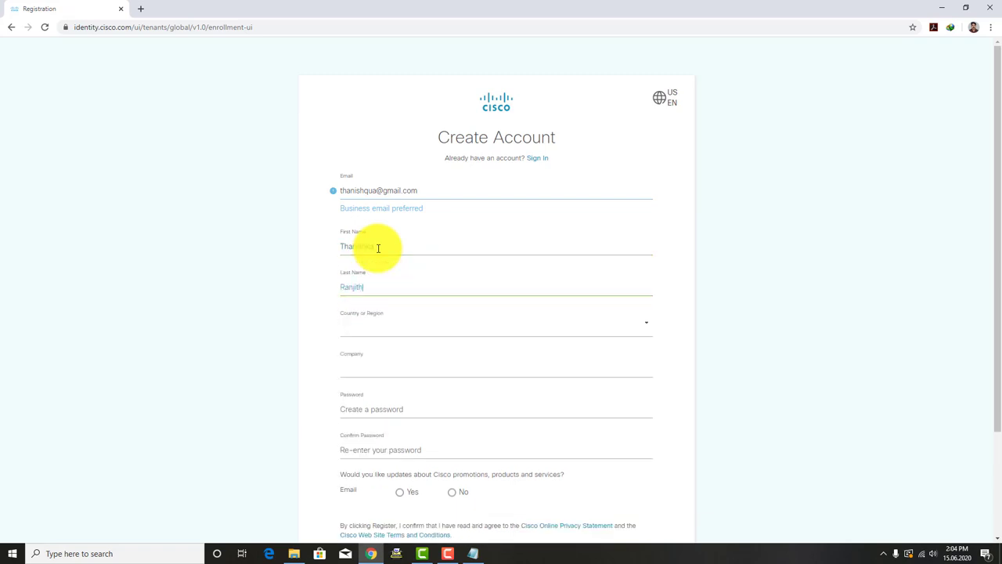
# Step: Select India as the country, enter the company name, and type and confirm the password
pyautogui.click(366, 323)
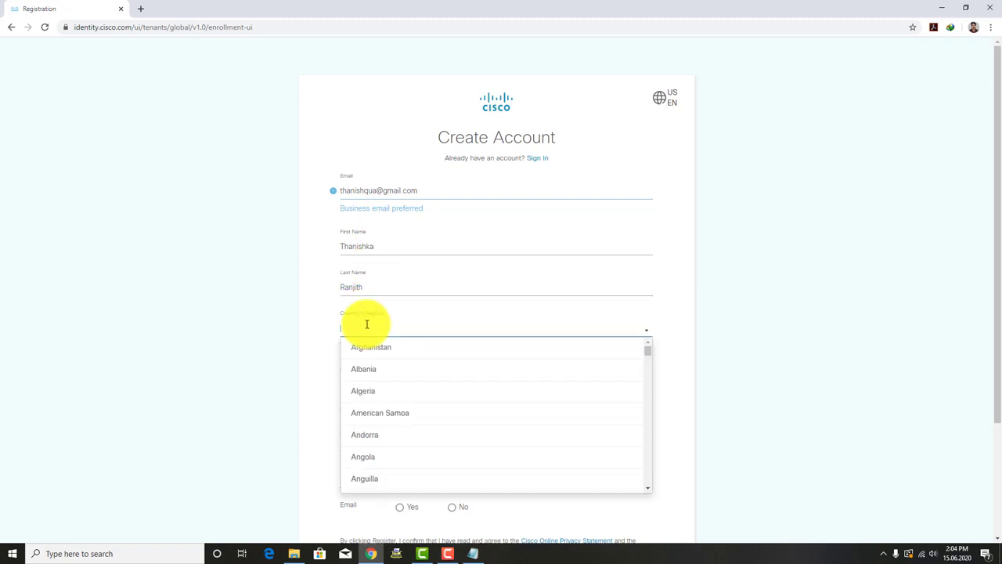
pyautogui.write('Ind')
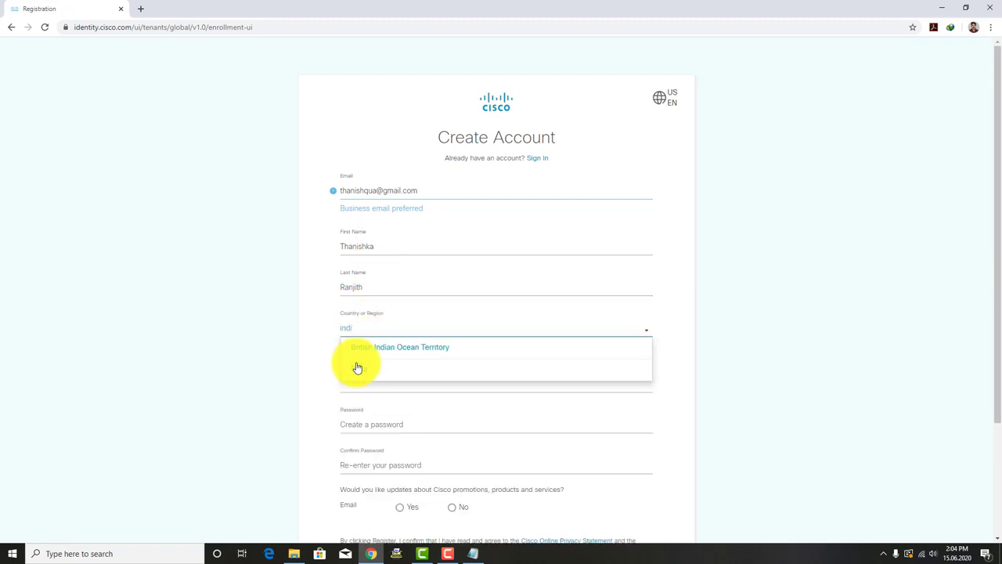
pyautogui.click(354, 365)
pyautogui.click(364, 376)
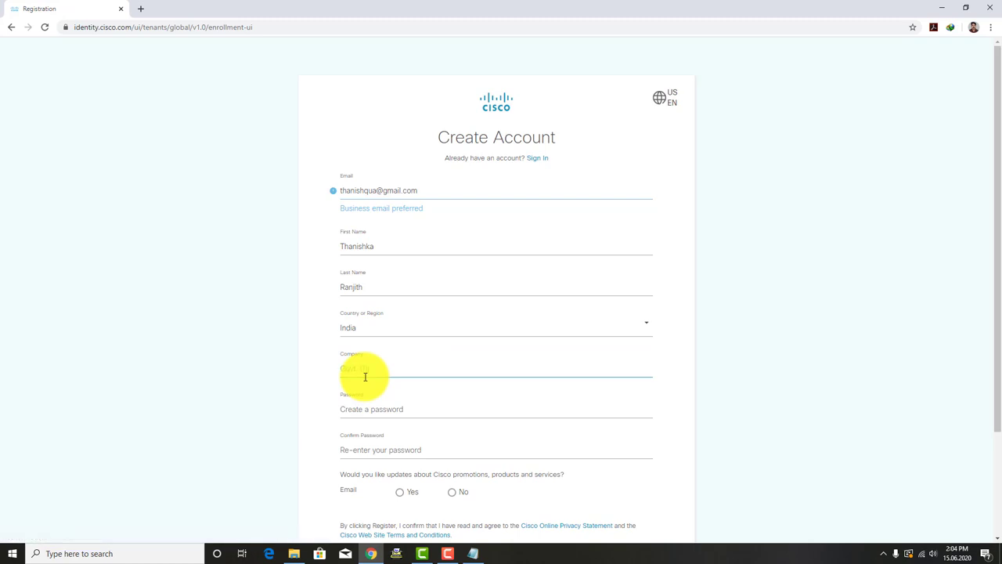
pyautogui.write('Govt. ID for Women Kozhikode')
pyautogui.click(365, 403)
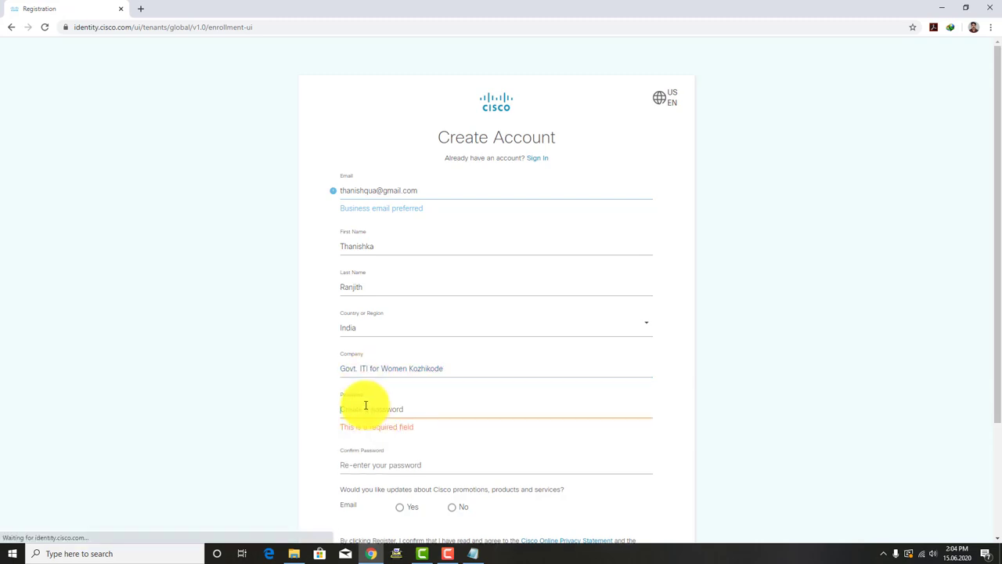
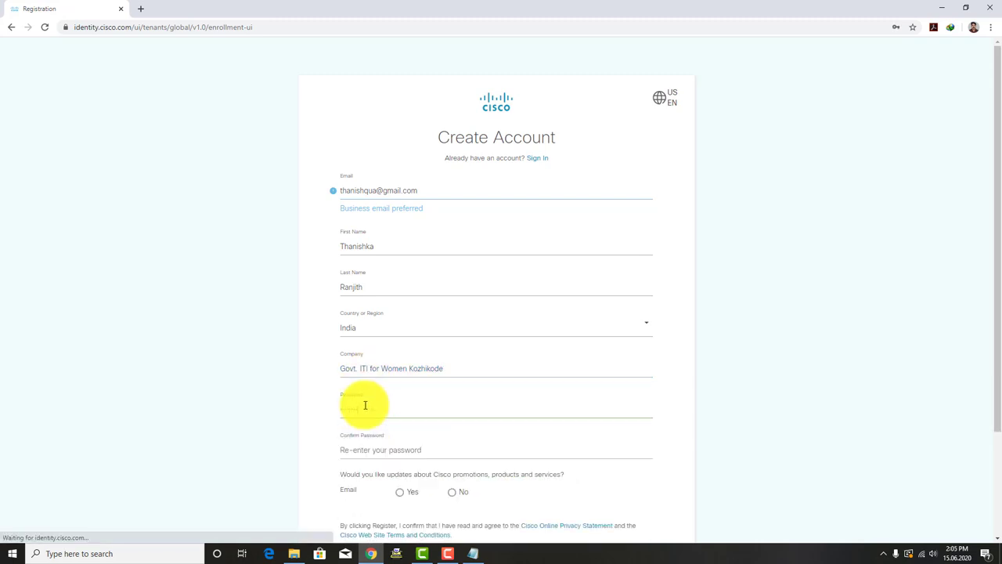
pyautogui.press('Tab')
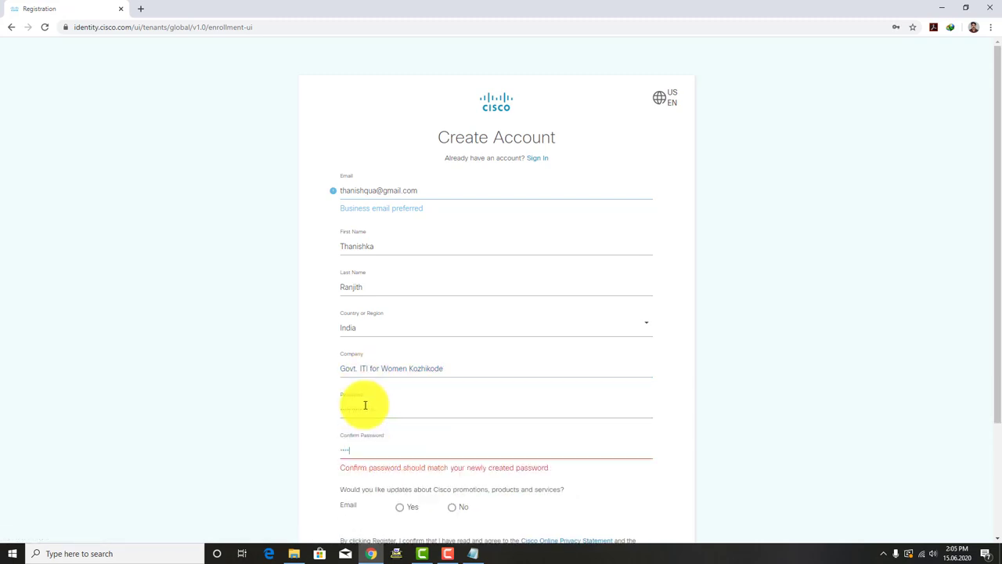
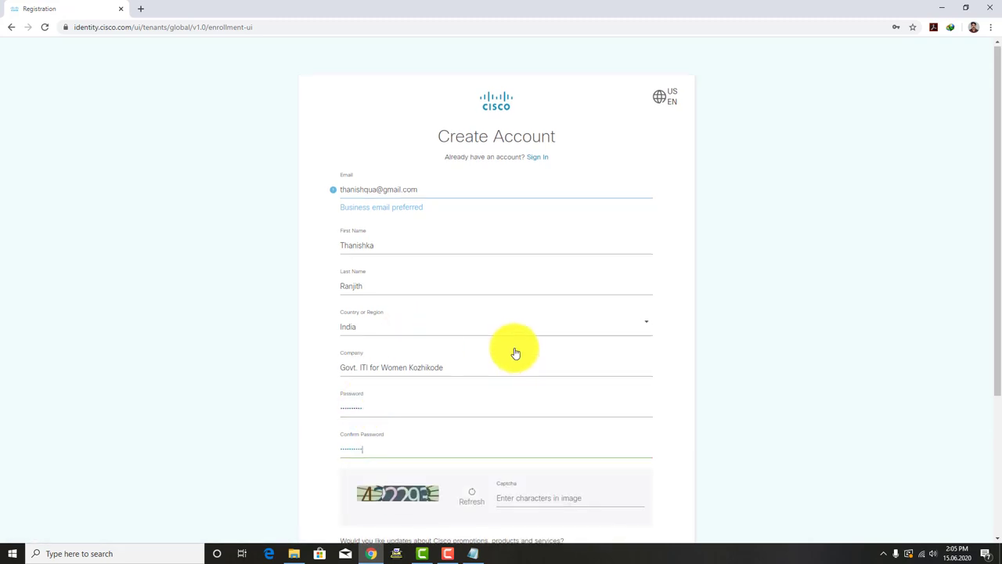
# Step: Check both password entries and type the characters shown in the captcha
pyautogui.scroll(-2, 515, 352)
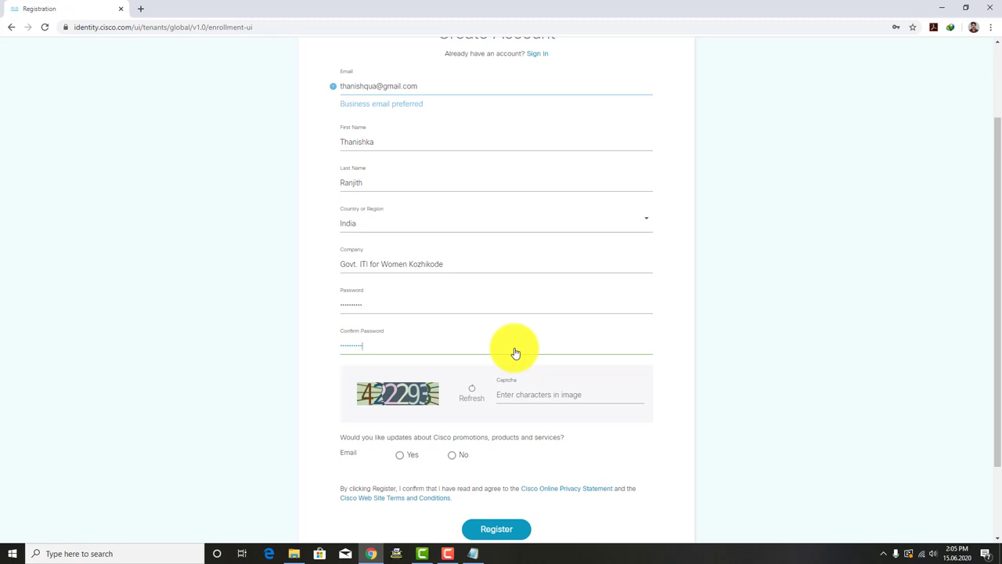
pyautogui.moveTo(367, 306); pyautogui.dragTo(328, 310)
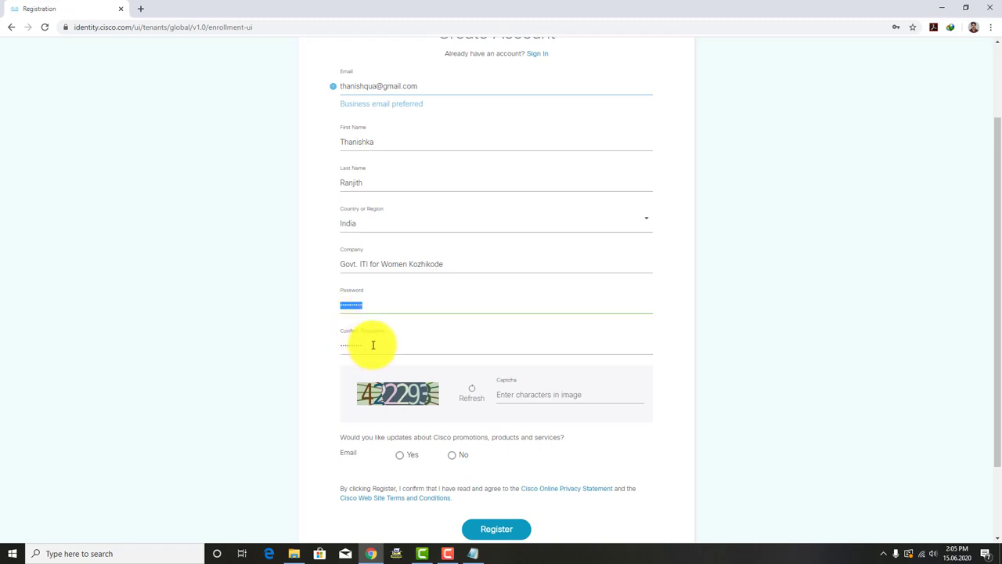
pyautogui.moveTo(373, 345); pyautogui.dragTo(329, 345)
pyautogui.click(522, 394)
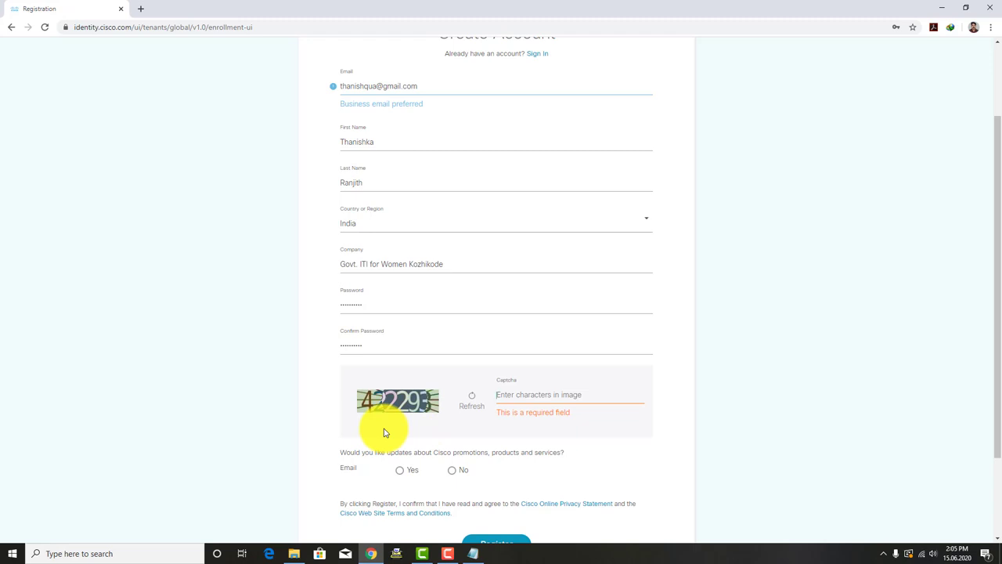
pyautogui.write('4222')
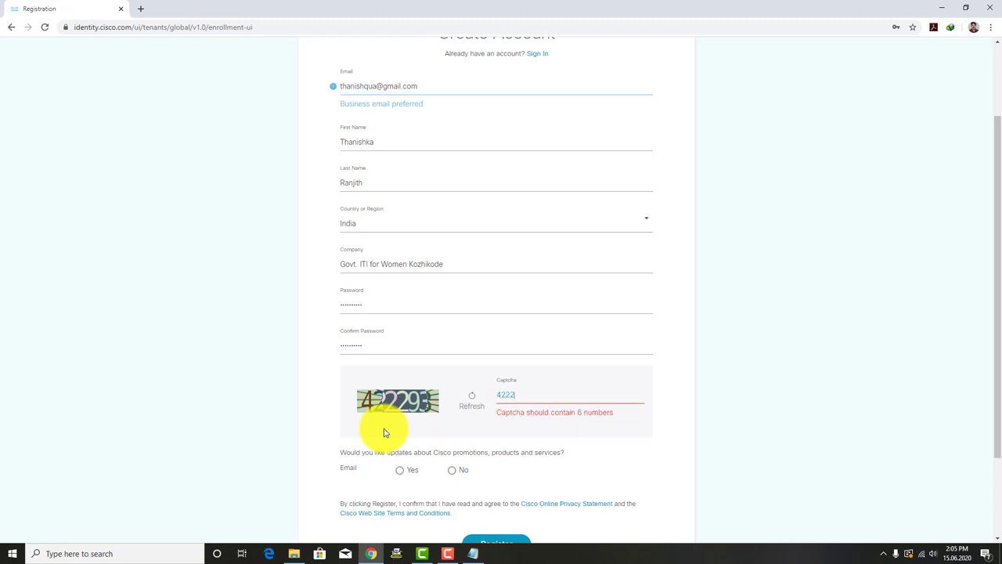
pyautogui.write('93')
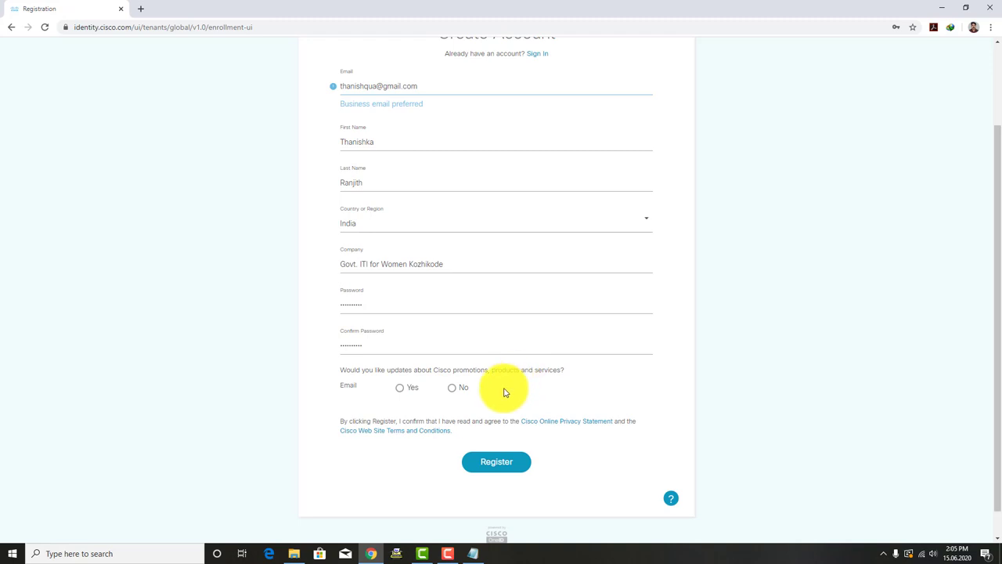
# Step: Choose Yes for email updates, submit with Register, and select the 6-digit code field
pyautogui.click(400, 391)
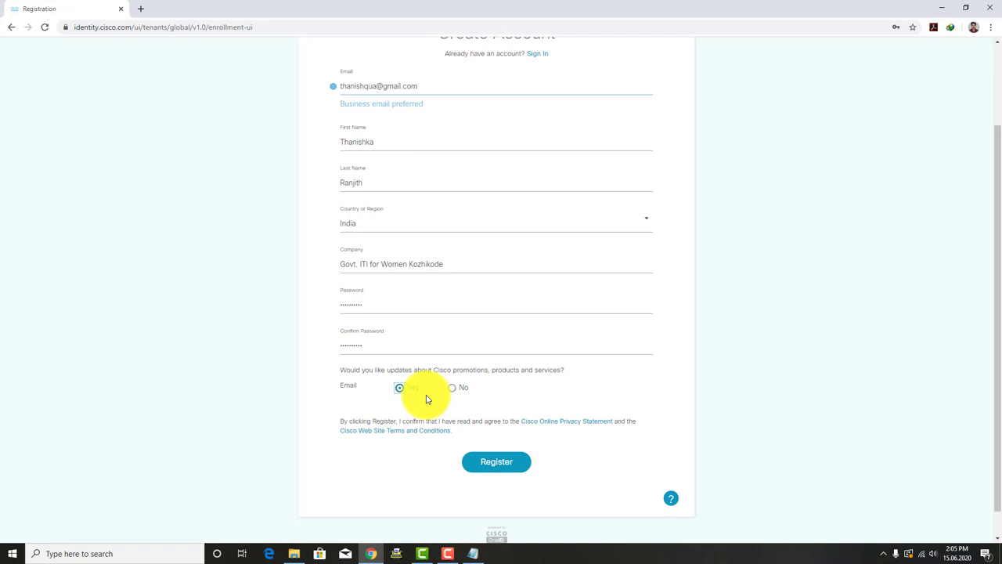
pyautogui.scroll(-1, 580, 378)
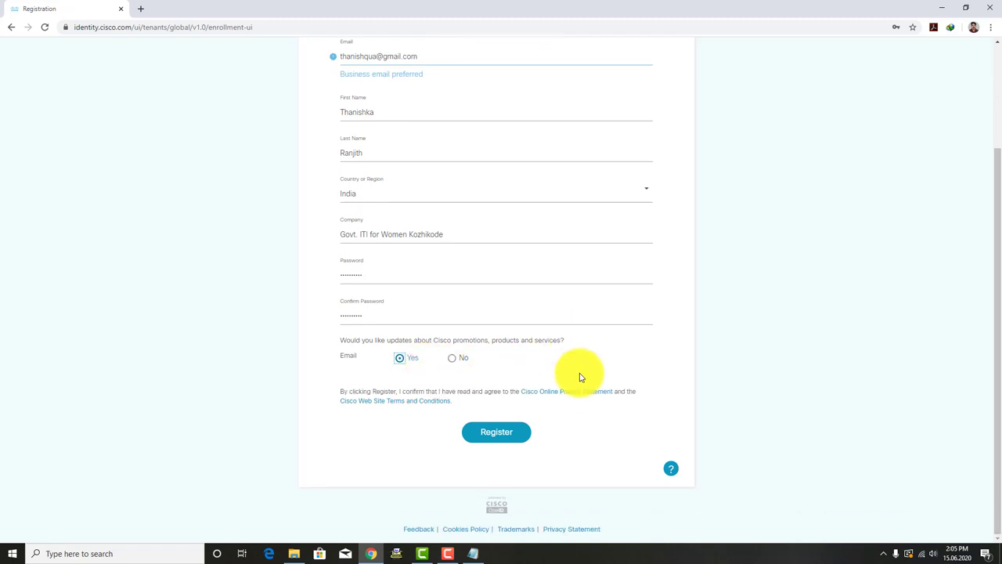
pyautogui.click(506, 437)
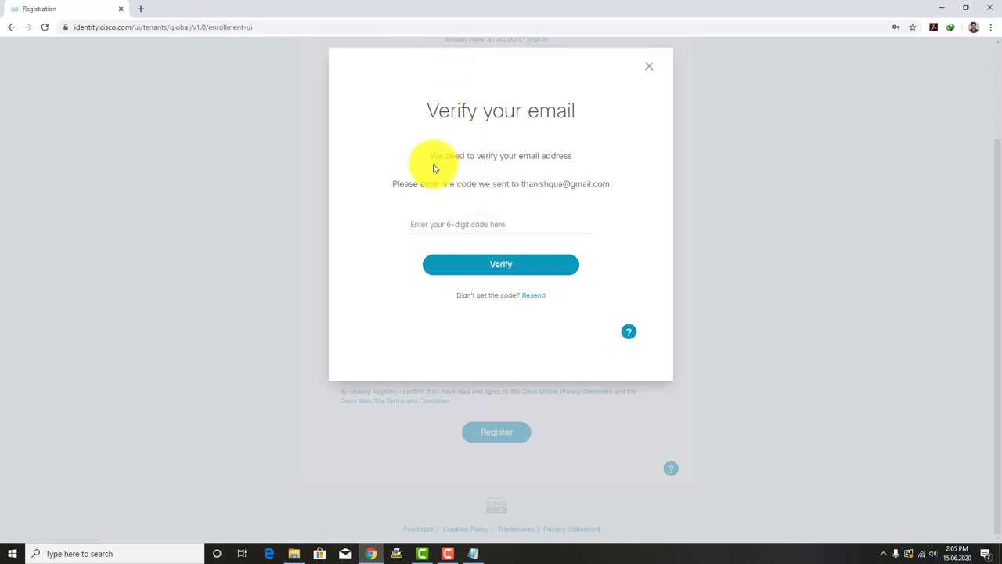
pyautogui.click(465, 225)
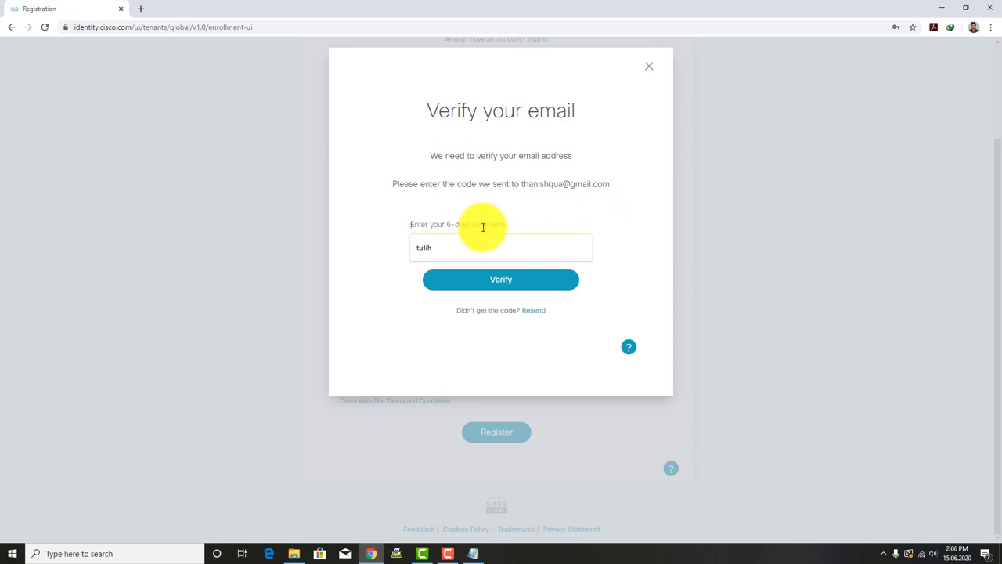
pyautogui.click(141, 9)
# Step: Load Gmail in the new tab, sign out of the current account, and choose another account
pyautogui.write('mail')
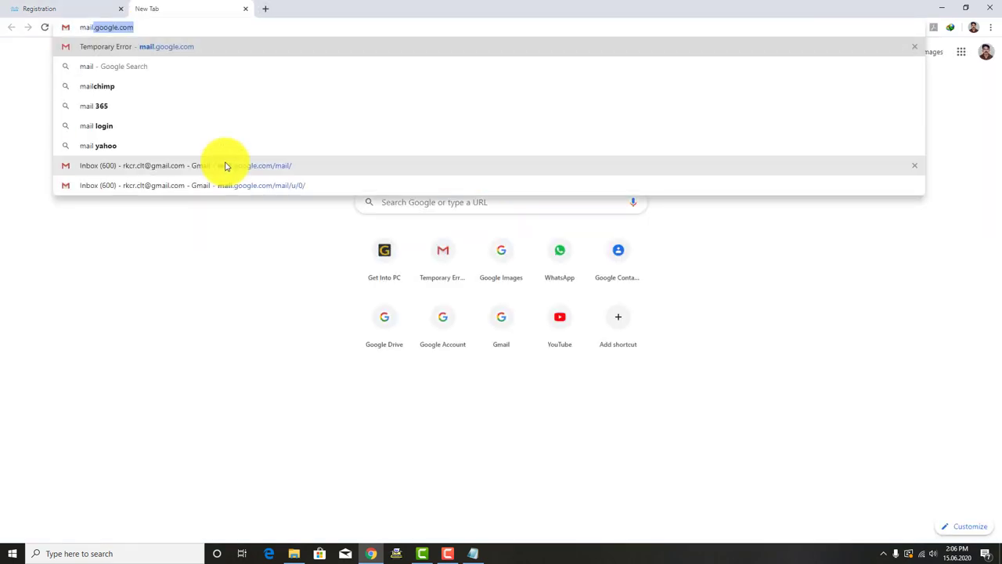
pyautogui.press('Return')
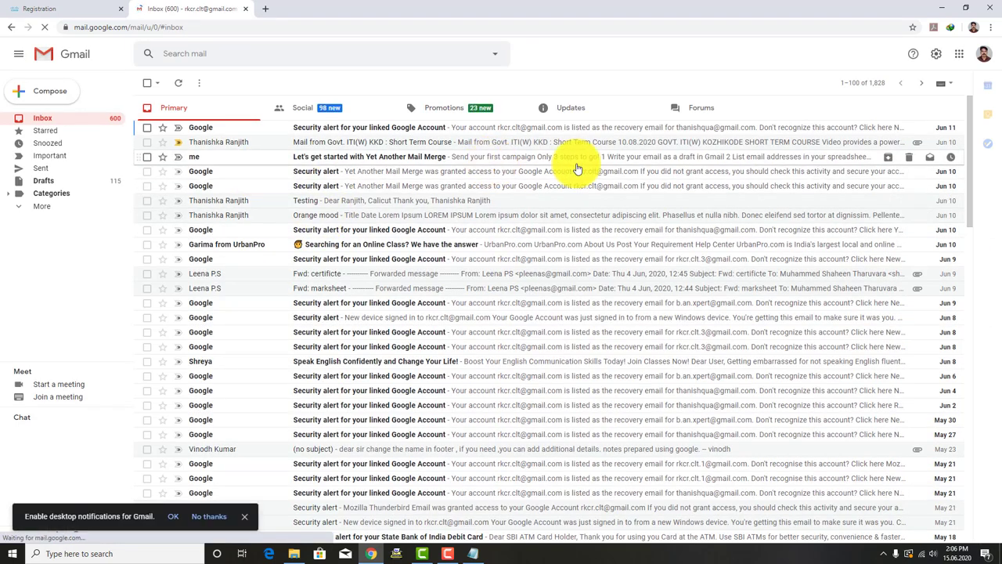
pyautogui.click(984, 55)
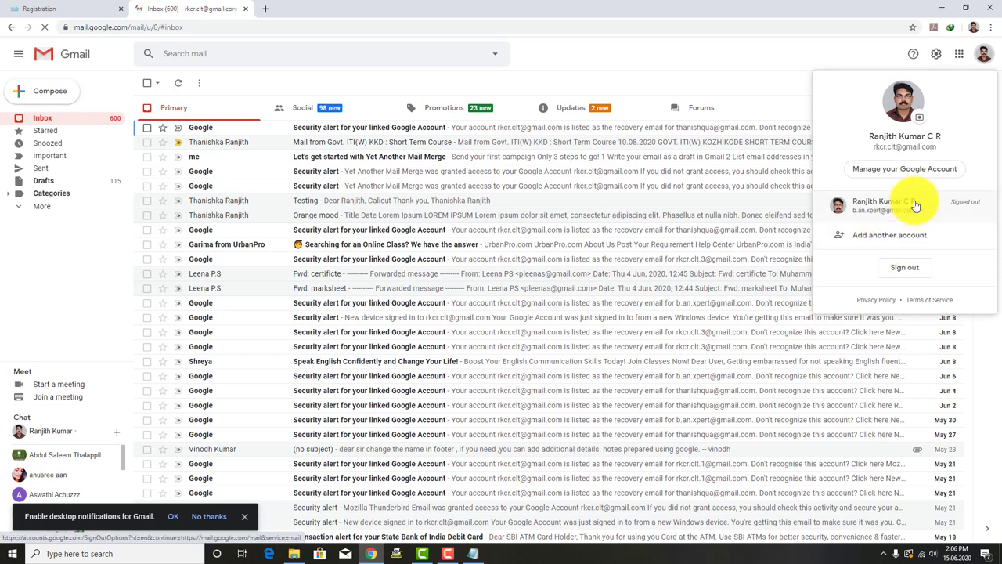
pyautogui.click(902, 269)
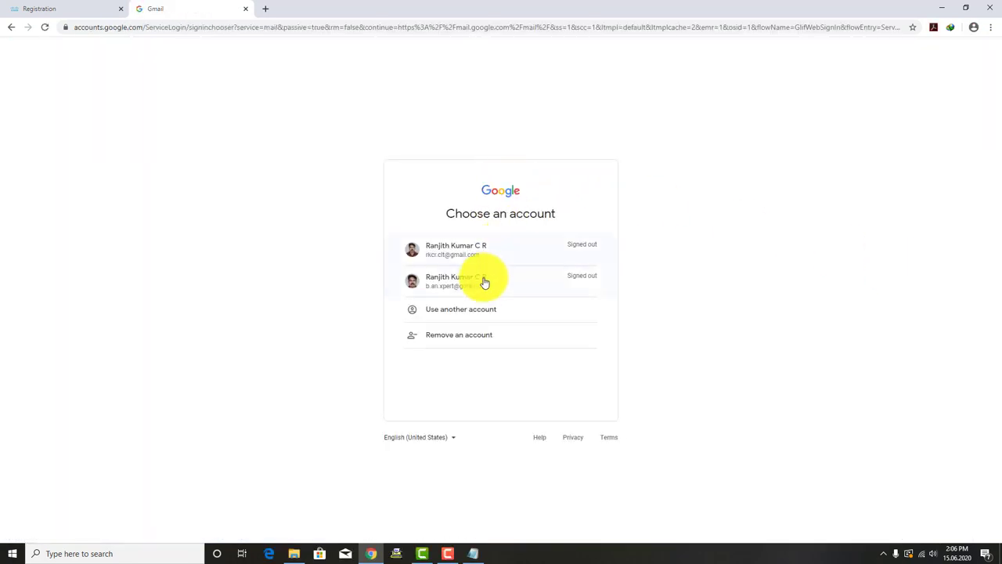
pyautogui.click(447, 313)
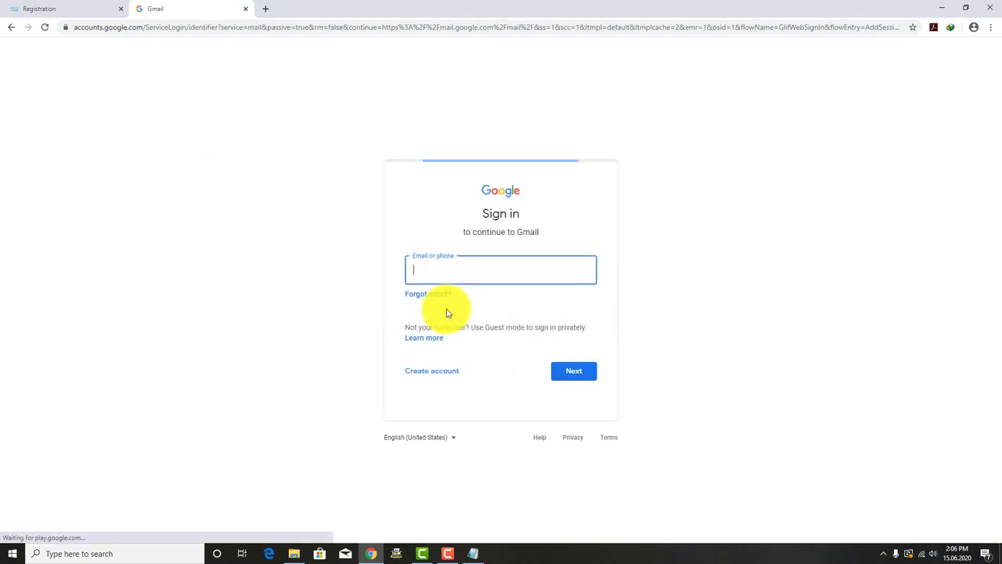